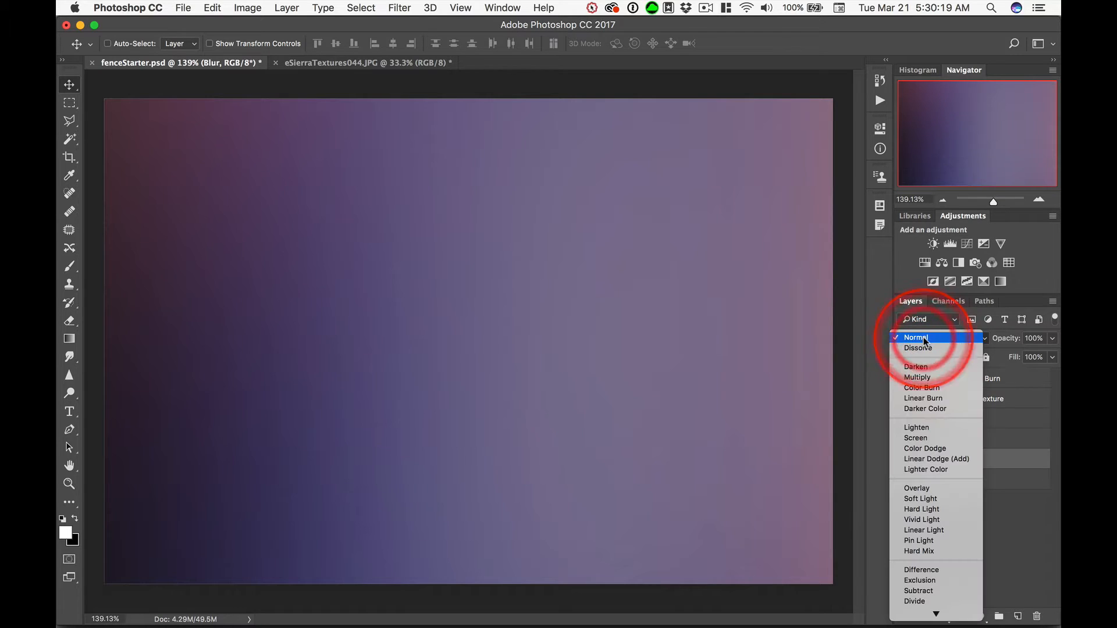
# Step: Set the Blur layer's blend mode to Soft Light and lower its opacity to 67%
pyautogui.click(926, 489)
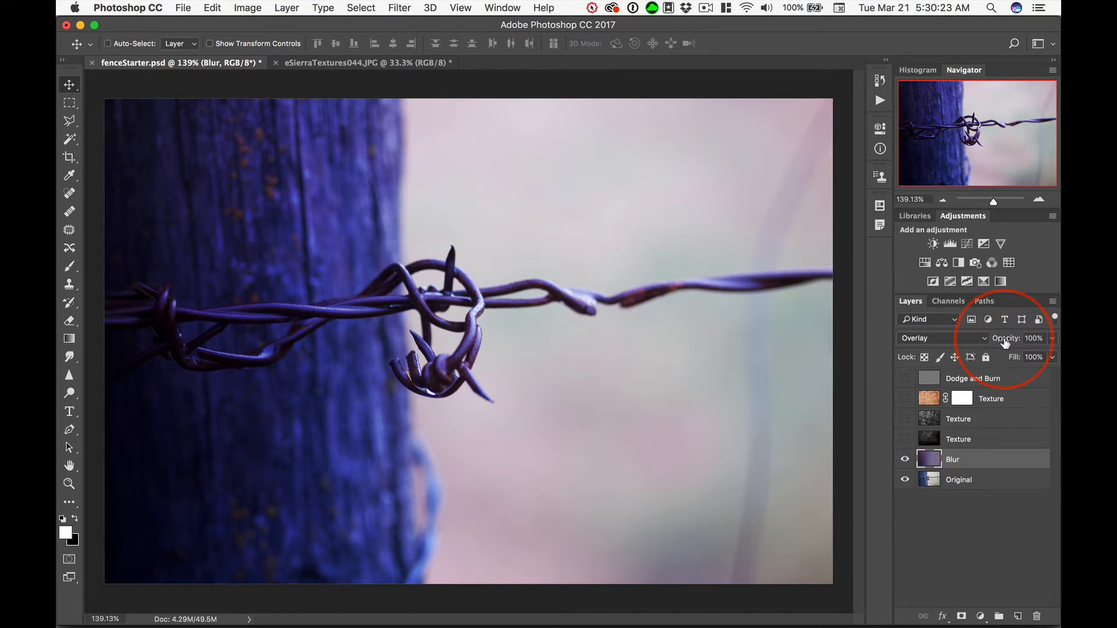
pyautogui.click(934, 339)
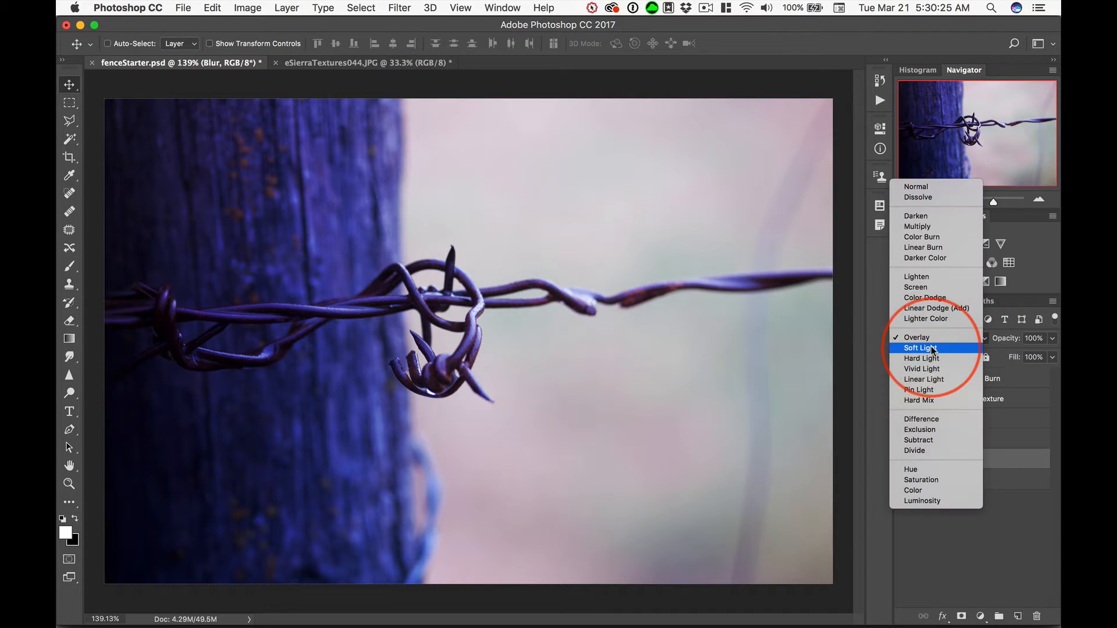
pyautogui.click(933, 350)
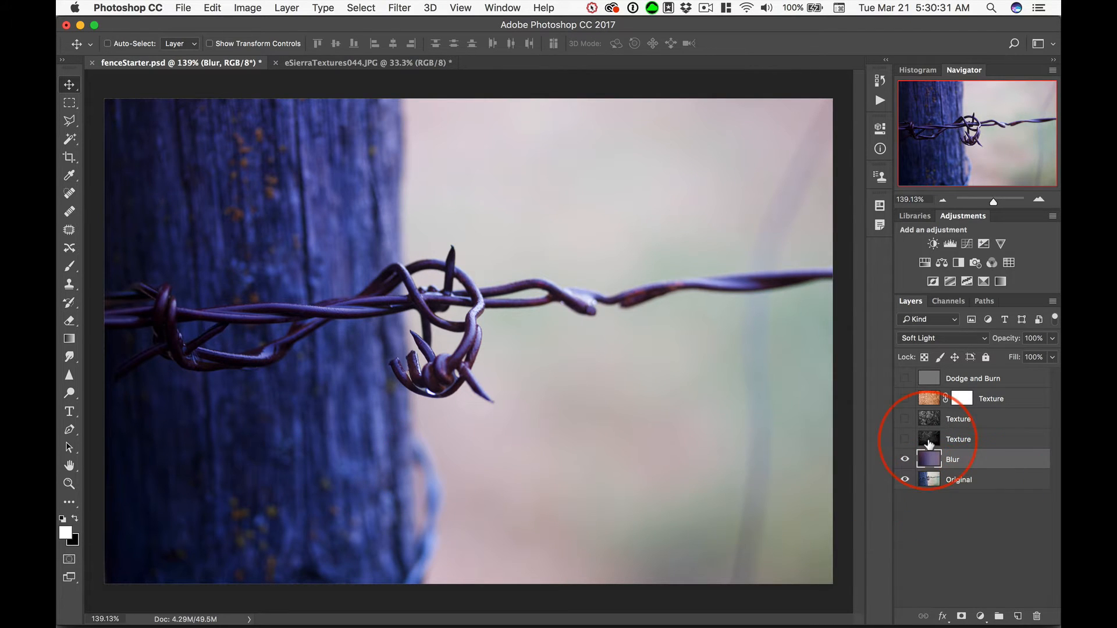
pyautogui.moveTo(1013, 343); pyautogui.dragTo(991, 343)
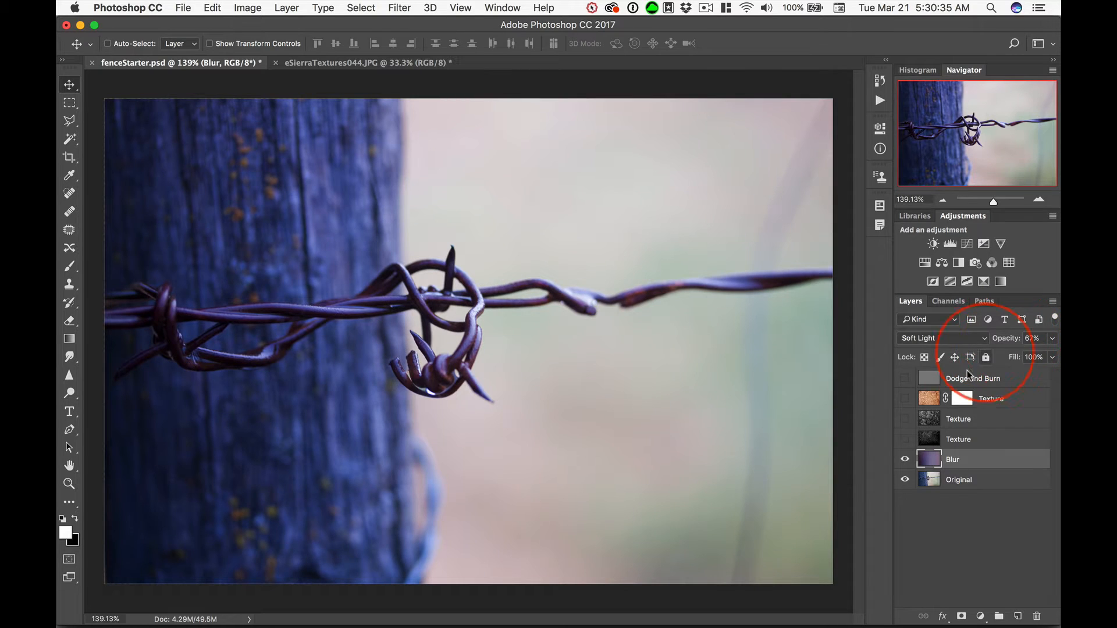
# Step: Compare the image with and without the Blur layer
pyautogui.click(904, 460)
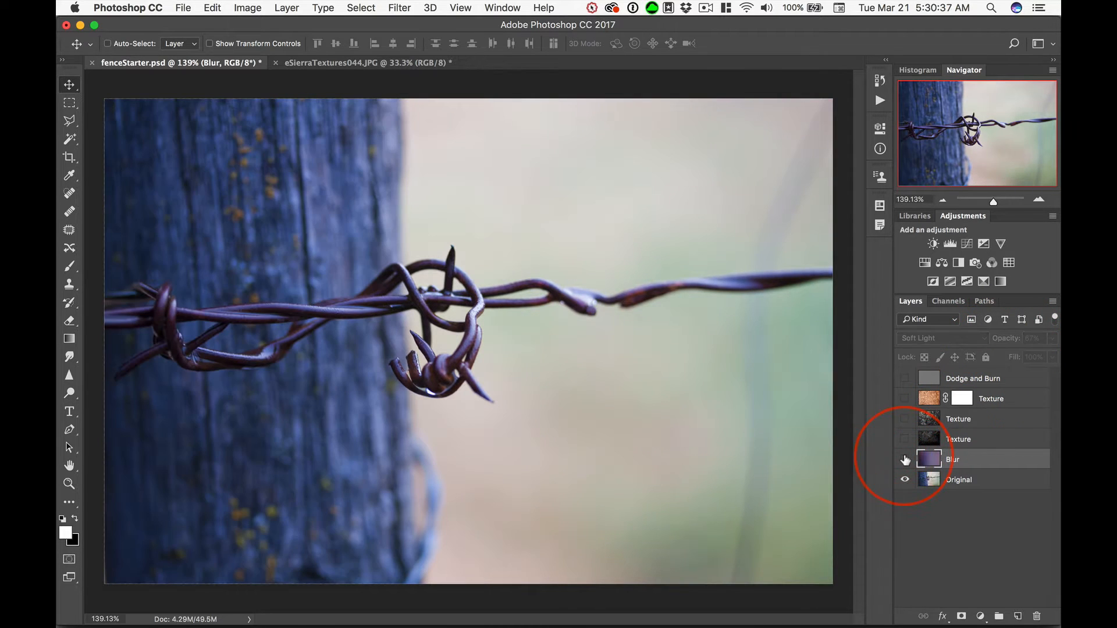
pyautogui.click(904, 460)
pyautogui.click(905, 460)
pyautogui.click(905, 460)
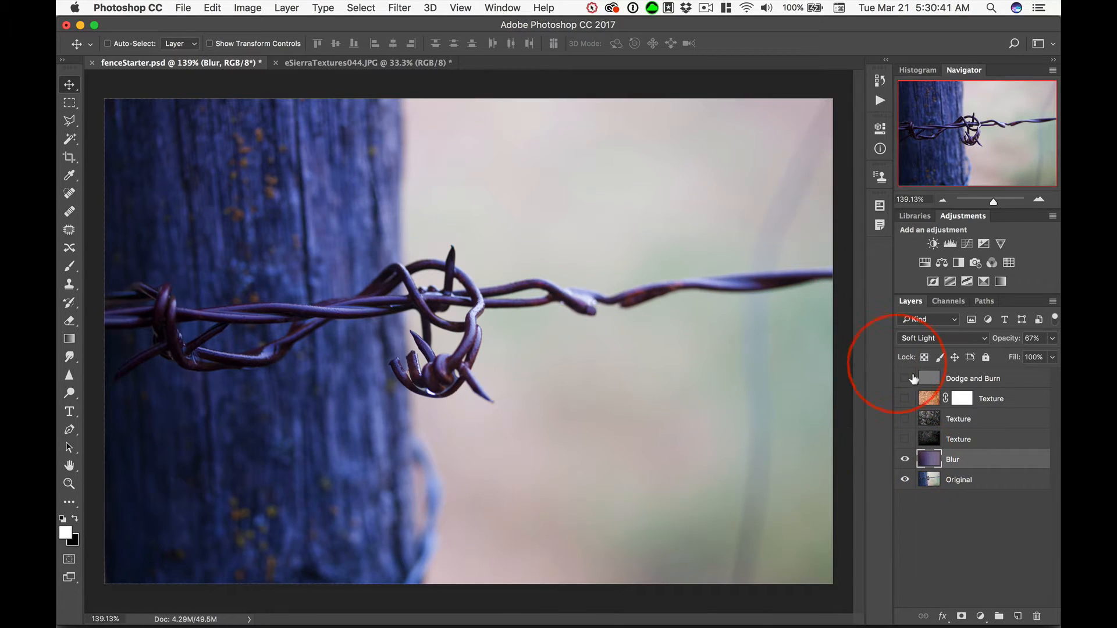
# Step: Show the speckled Texture layer directly above Blur and blend it with Soft Light at 37% opacity
pyautogui.click(905, 441)
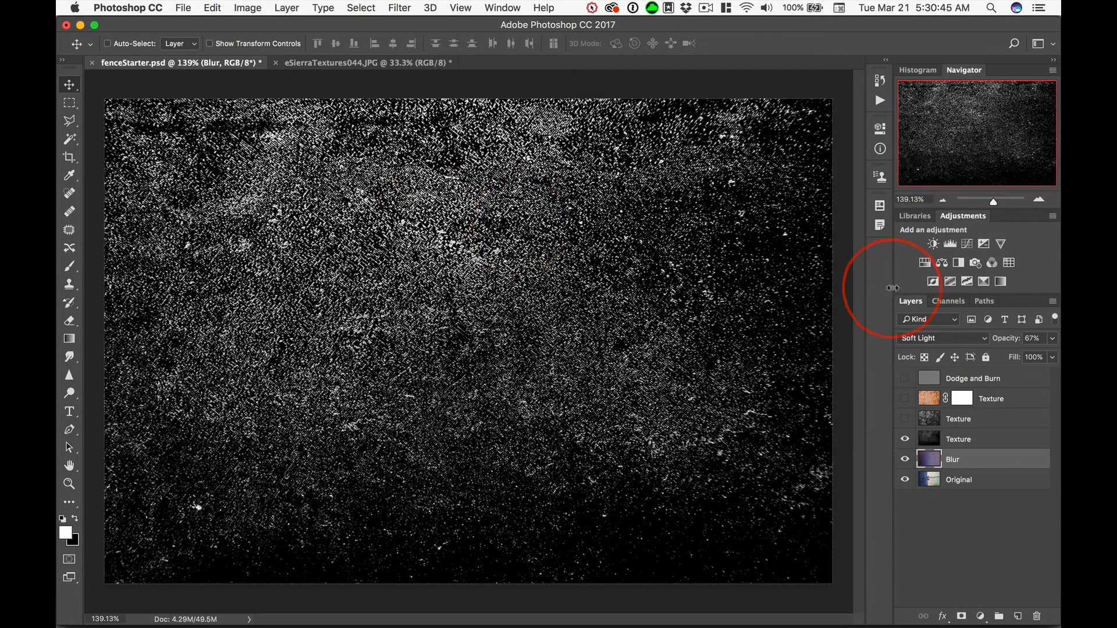
pyautogui.click(970, 440)
pyautogui.click(934, 338)
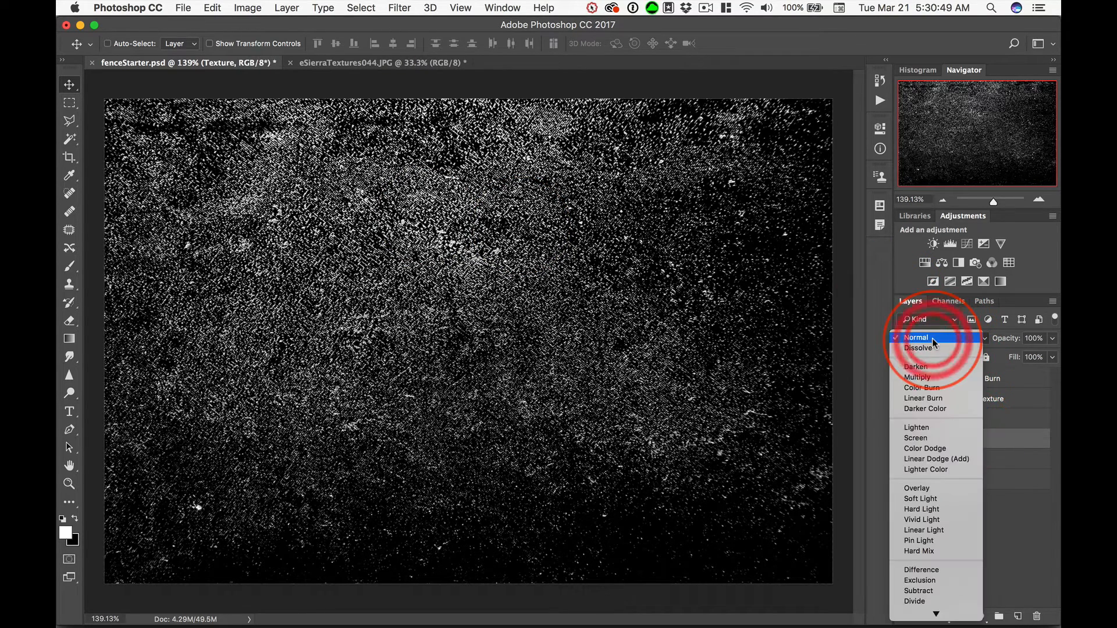
pyautogui.click(917, 488)
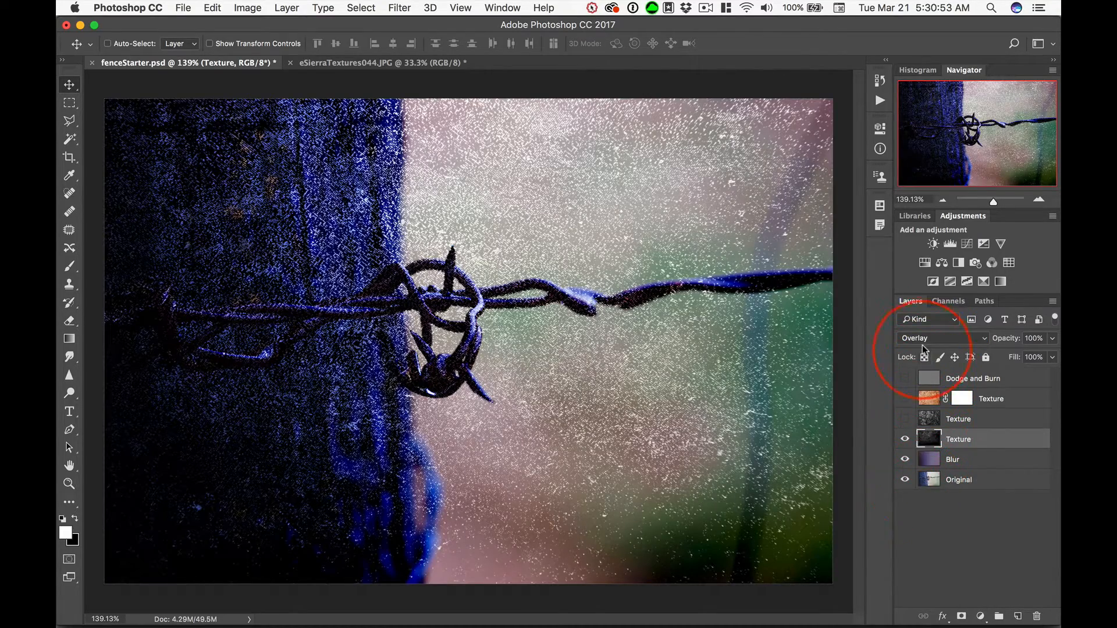
pyautogui.click(923, 343)
pyautogui.click(929, 351)
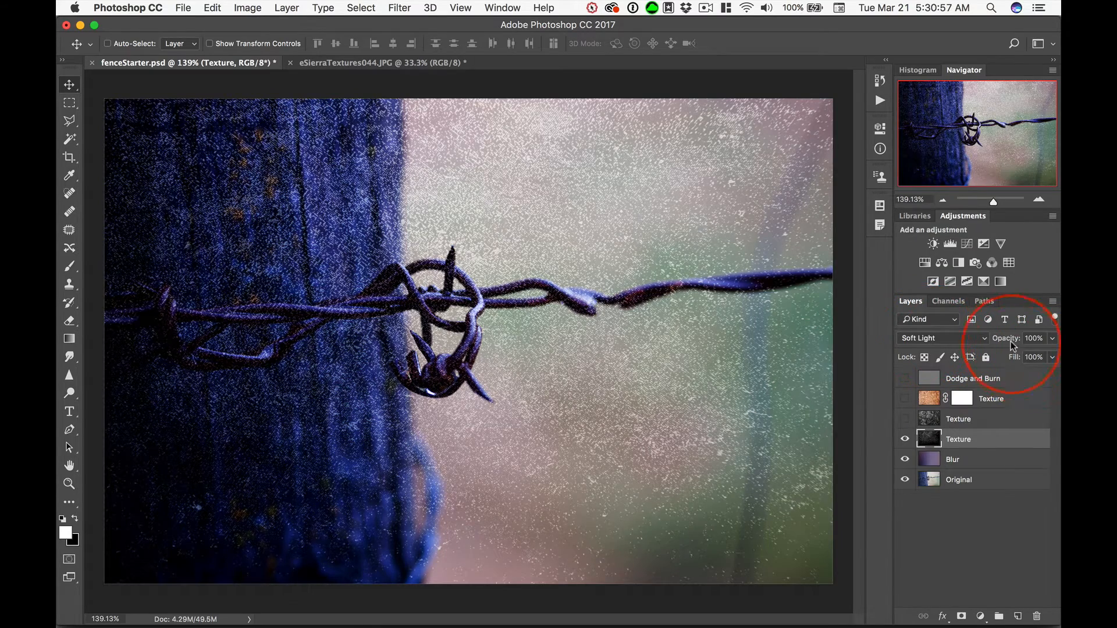
pyautogui.moveTo(989, 345); pyautogui.dragTo(977, 347)
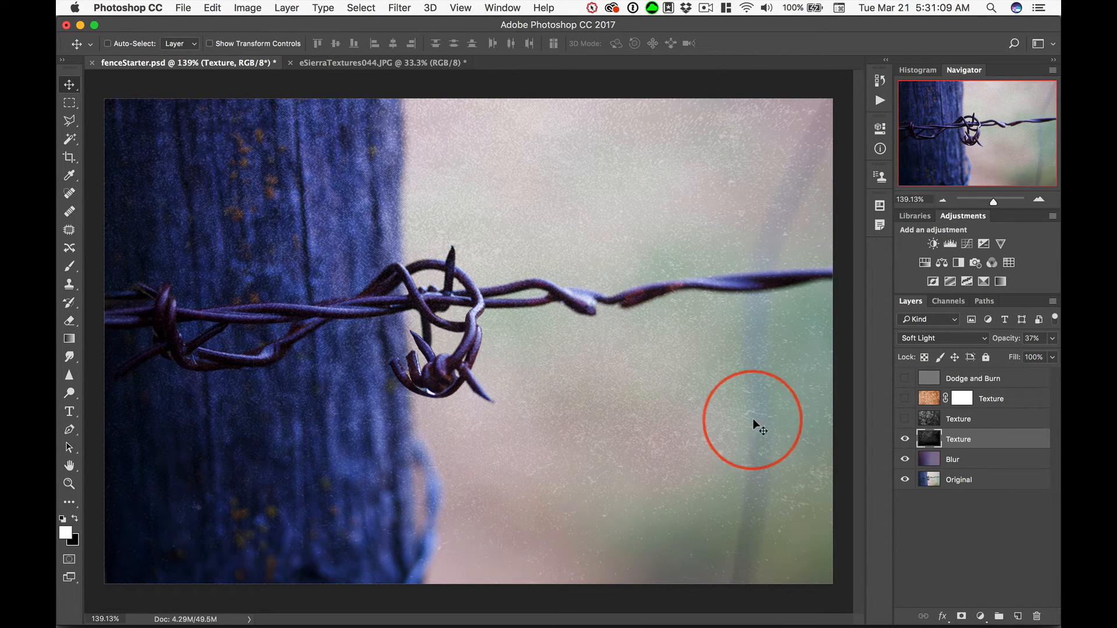
# Step: Show the grey stone Texture layer and blend it with Overlay at 12% opacity
pyautogui.click(905, 420)
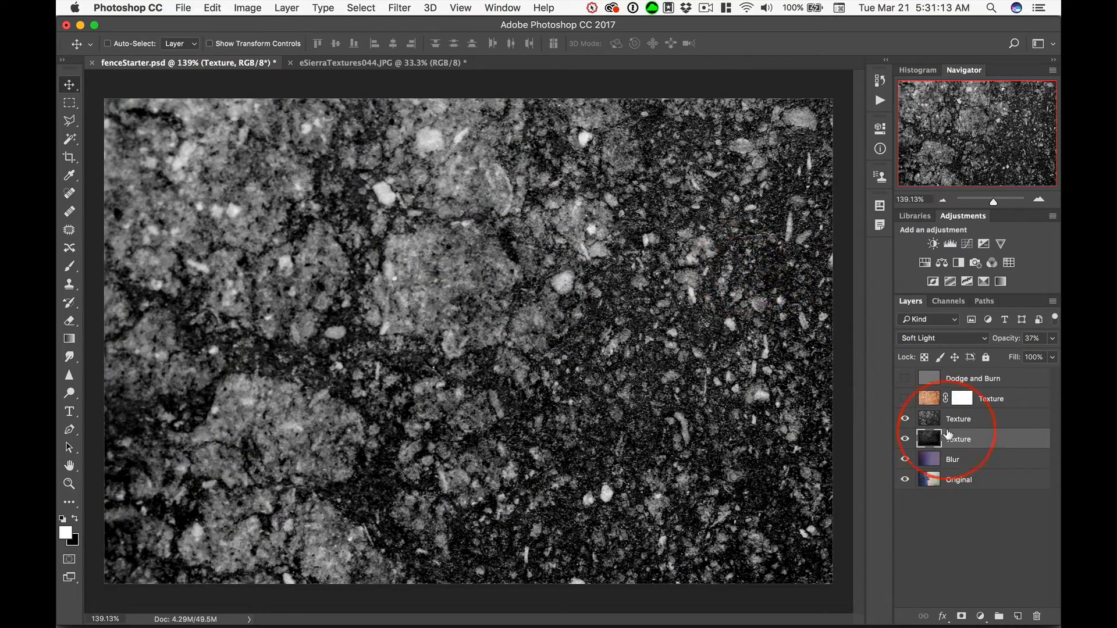
pyautogui.click(971, 421)
pyautogui.click(950, 334)
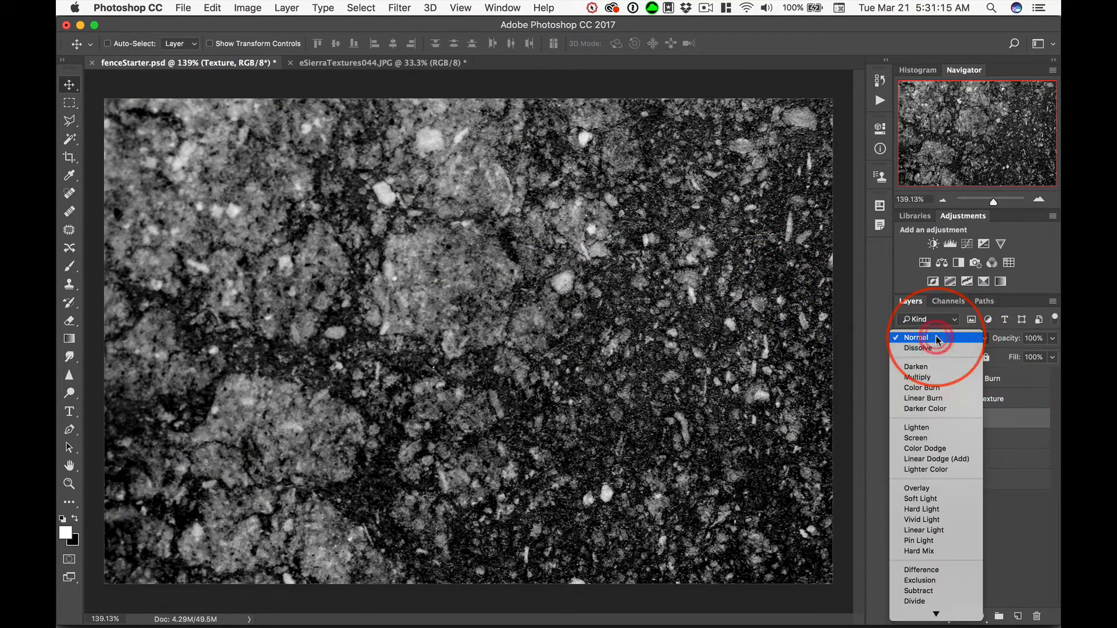
pyautogui.click(925, 489)
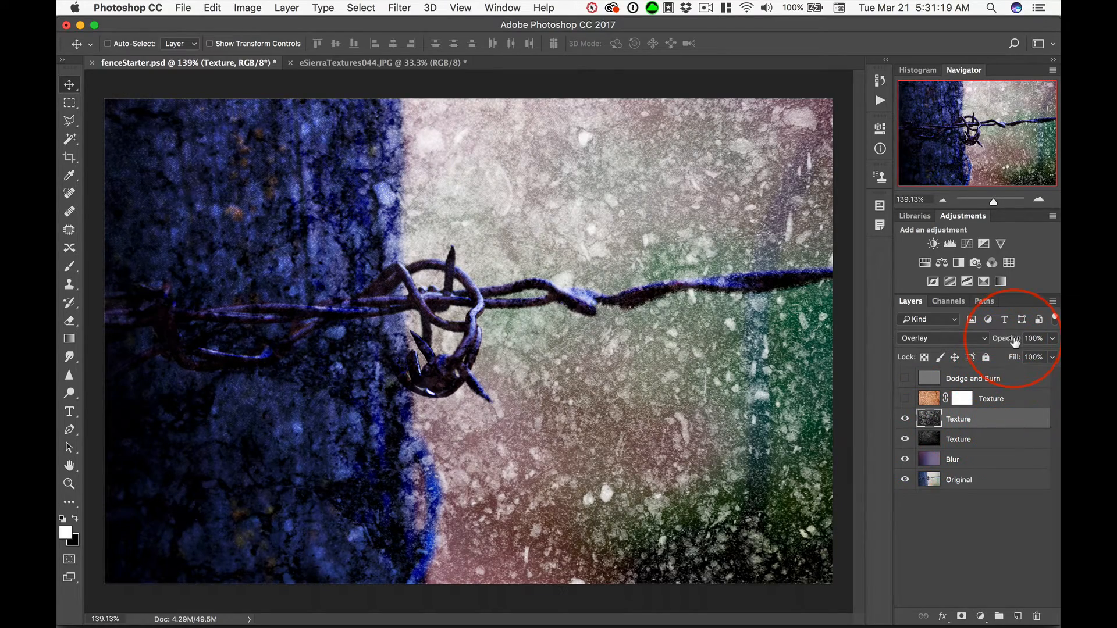
pyautogui.moveTo(997, 344); pyautogui.dragTo(959, 341)
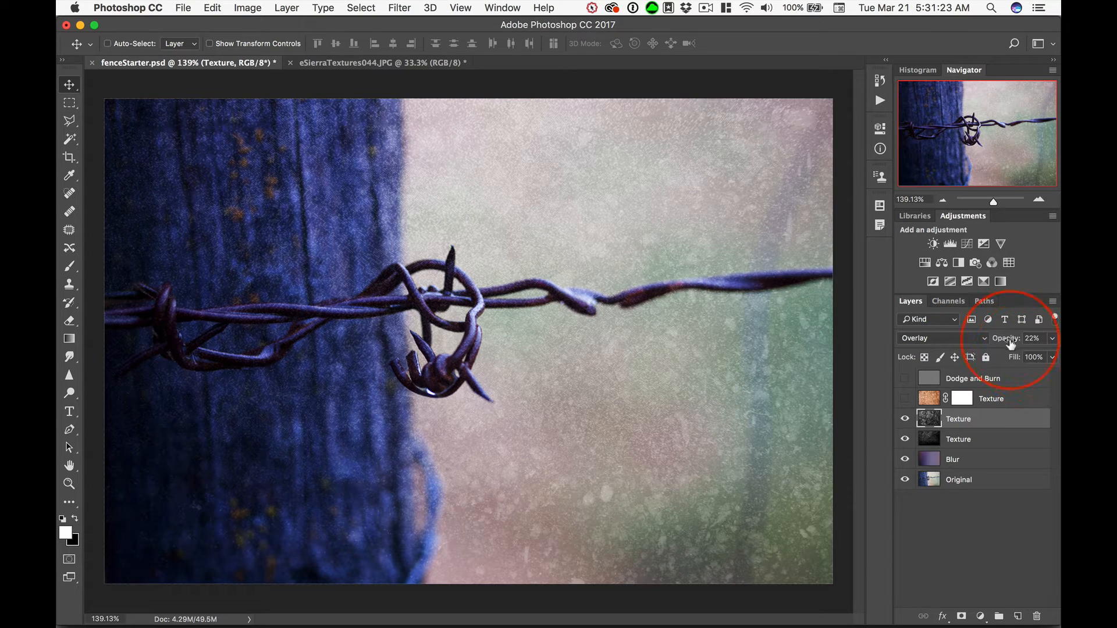
pyautogui.moveTo(1008, 343); pyautogui.dragTo(1004, 343)
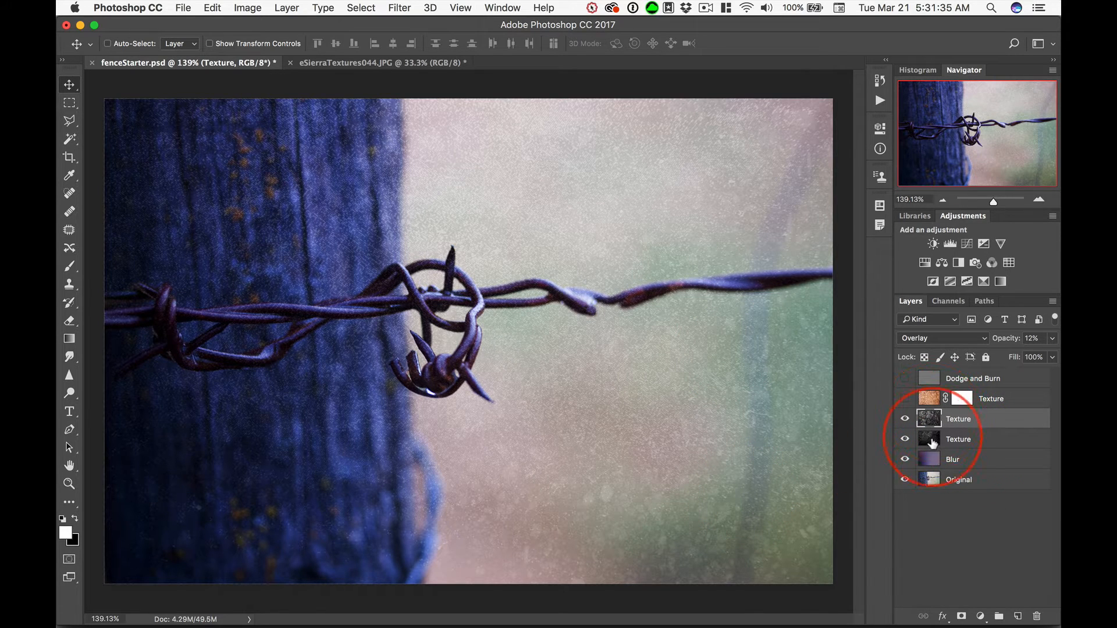
# Step: Show the orange cracked Texture layer and blend it with Soft Light at 41% opacity
pyautogui.click(1015, 399)
pyautogui.click(901, 399)
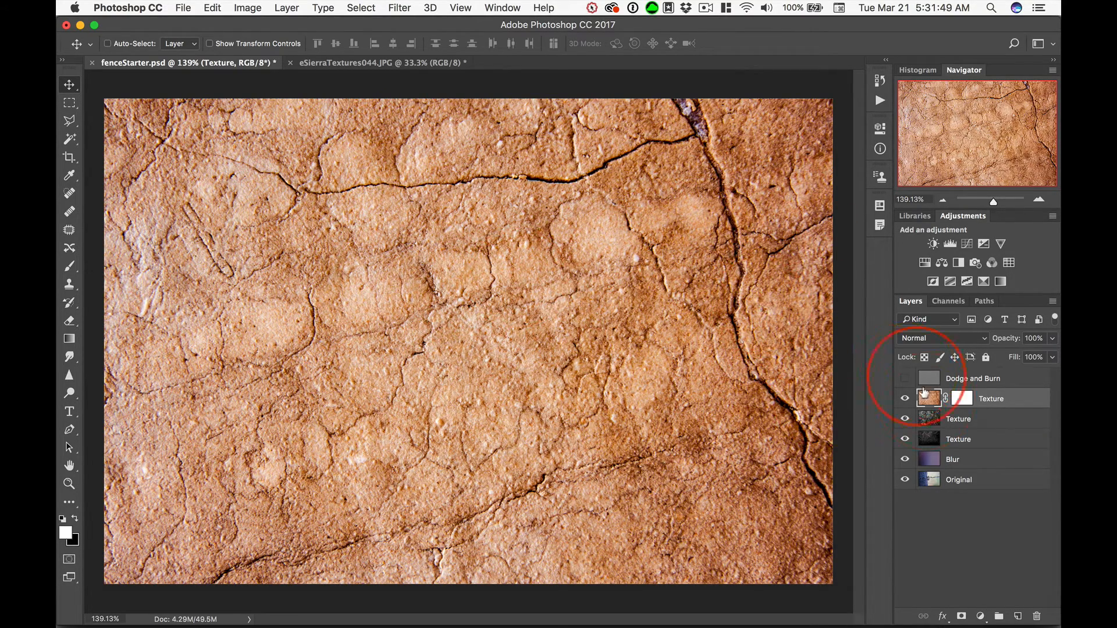
pyautogui.click(976, 343)
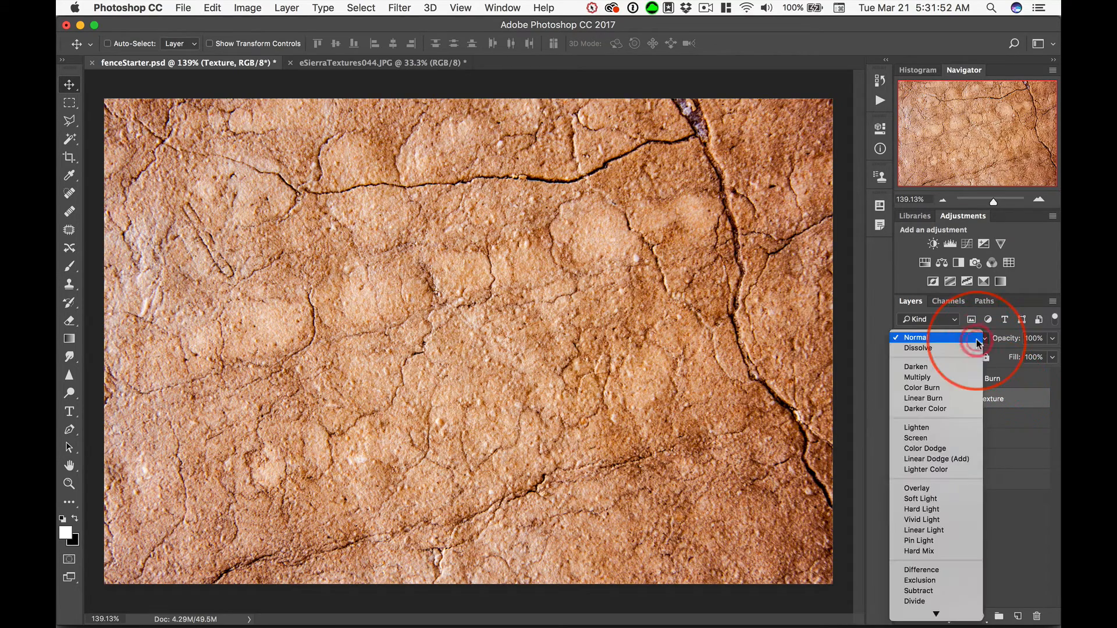
pyautogui.click(944, 500)
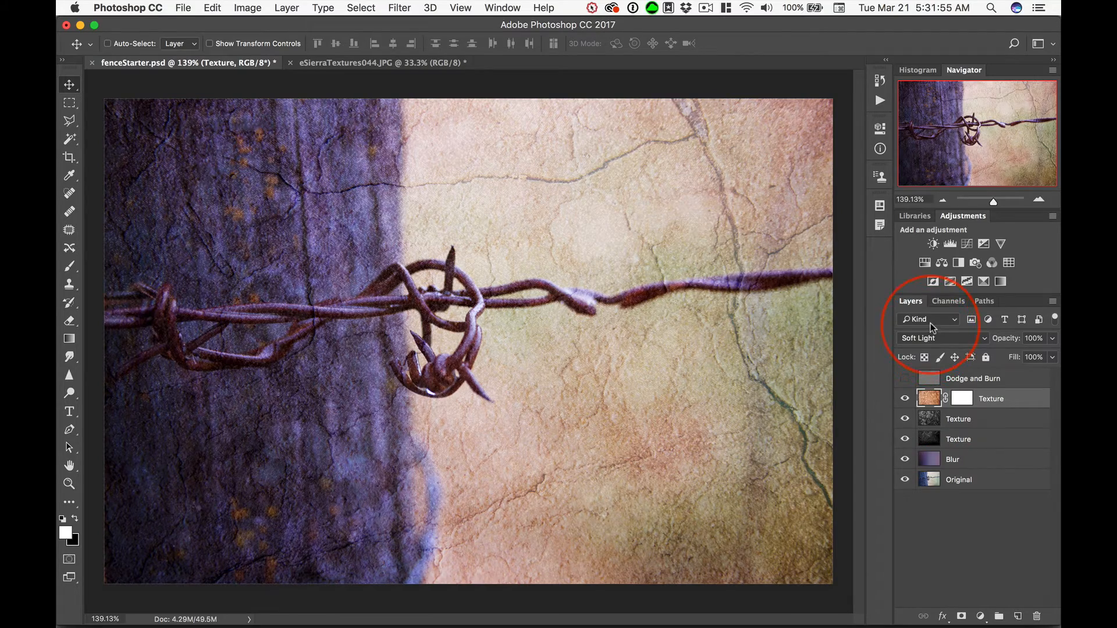
pyautogui.click(929, 336)
pyautogui.click(928, 334)
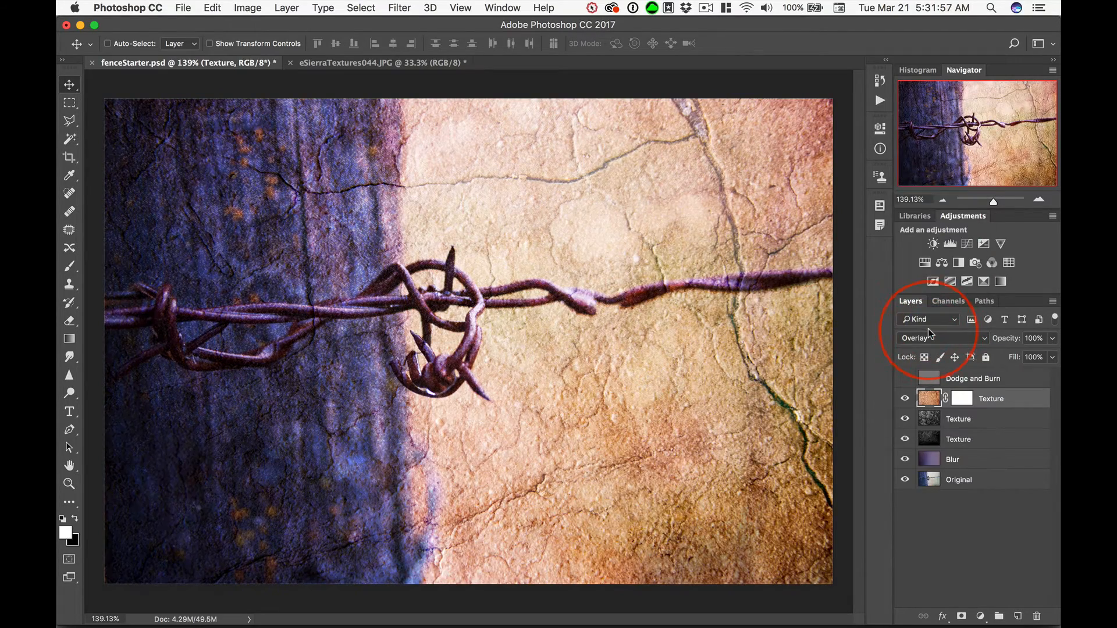
pyautogui.click(930, 343)
pyautogui.click(931, 347)
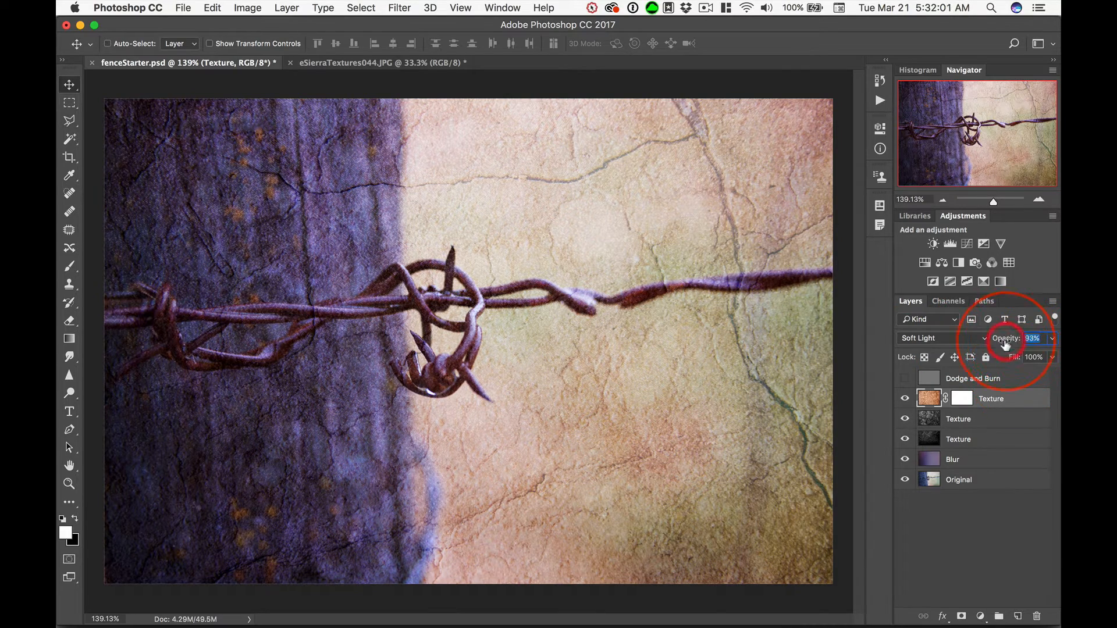
pyautogui.moveTo(1006, 345)
pyautogui.mouseDown()
pyautogui.moveTo(982, 344)
pyautogui.moveTo(1002, 345)
pyautogui.mouseUp()
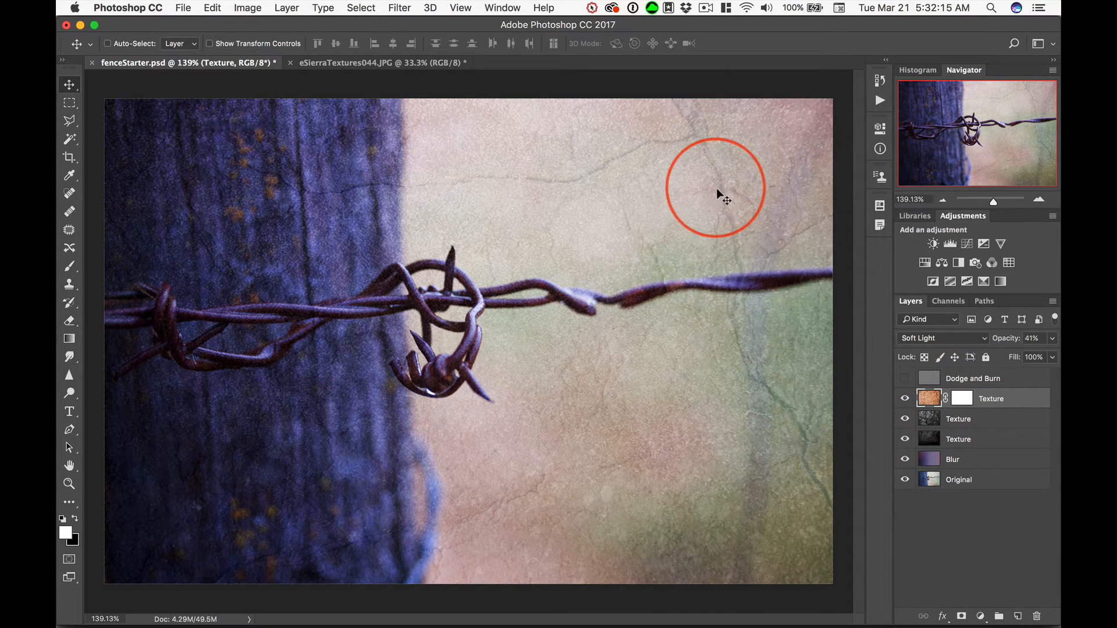
# Step: Target the cracked Texture layer's mask and set up a black brush at 100% opacity
pyautogui.click(967, 401)
pyautogui.press('x')
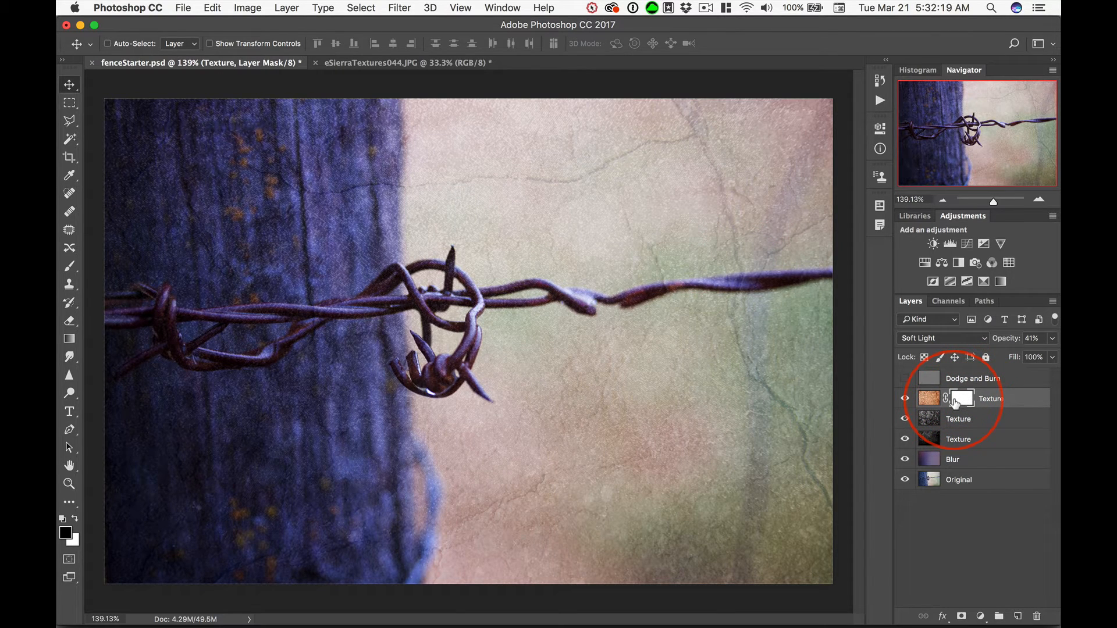
pyautogui.press('b')
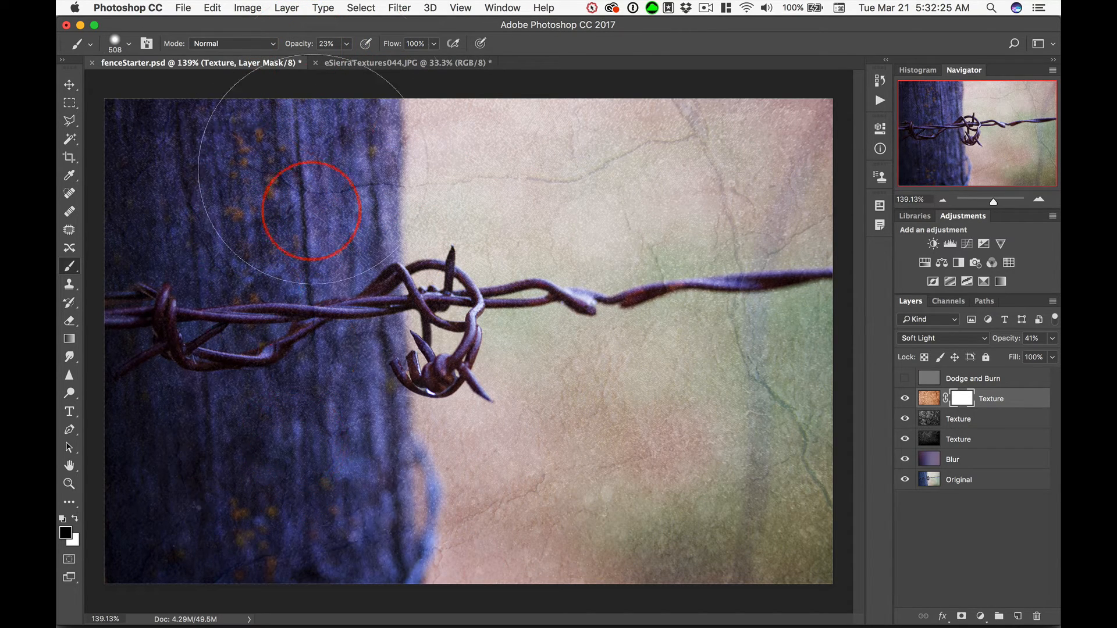
pyautogui.moveTo(304, 45); pyautogui.dragTo(487, 55)
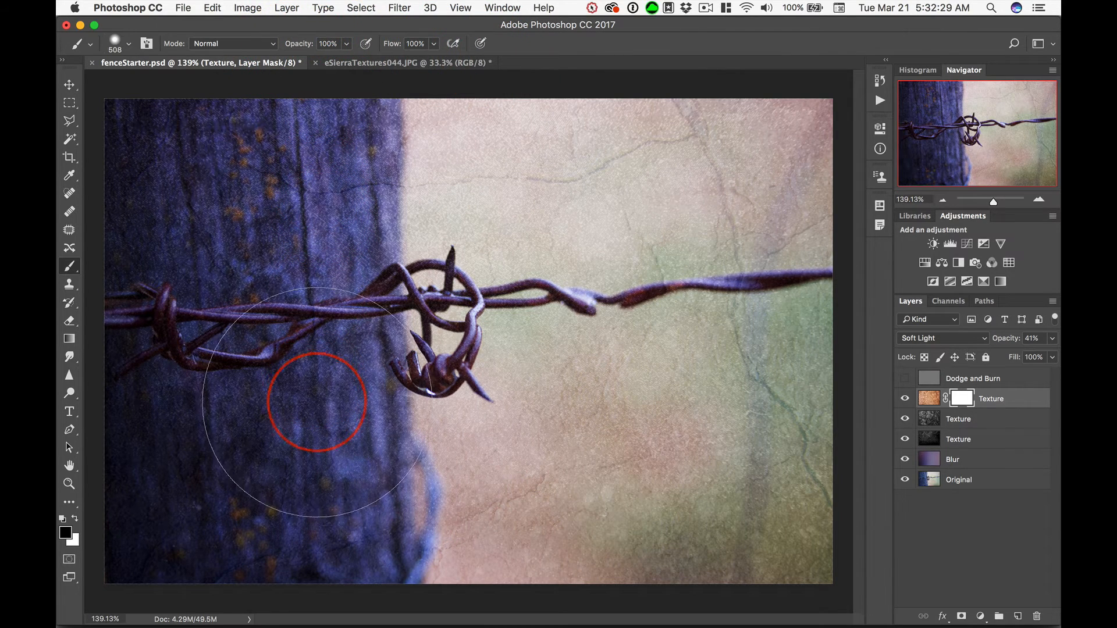
# Step: Mask the cracked texture off the wooden post with a short black-to-white linear gradient across the post's edge
pyautogui.click(70, 340)
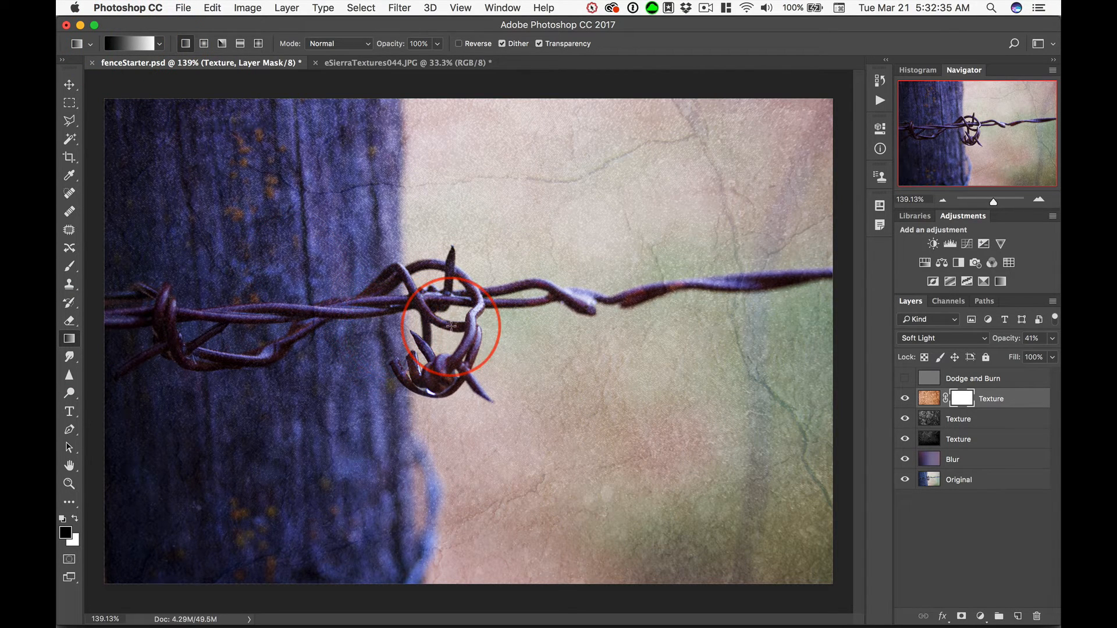
pyautogui.moveTo(252, 353); pyautogui.dragTo(685, 347)
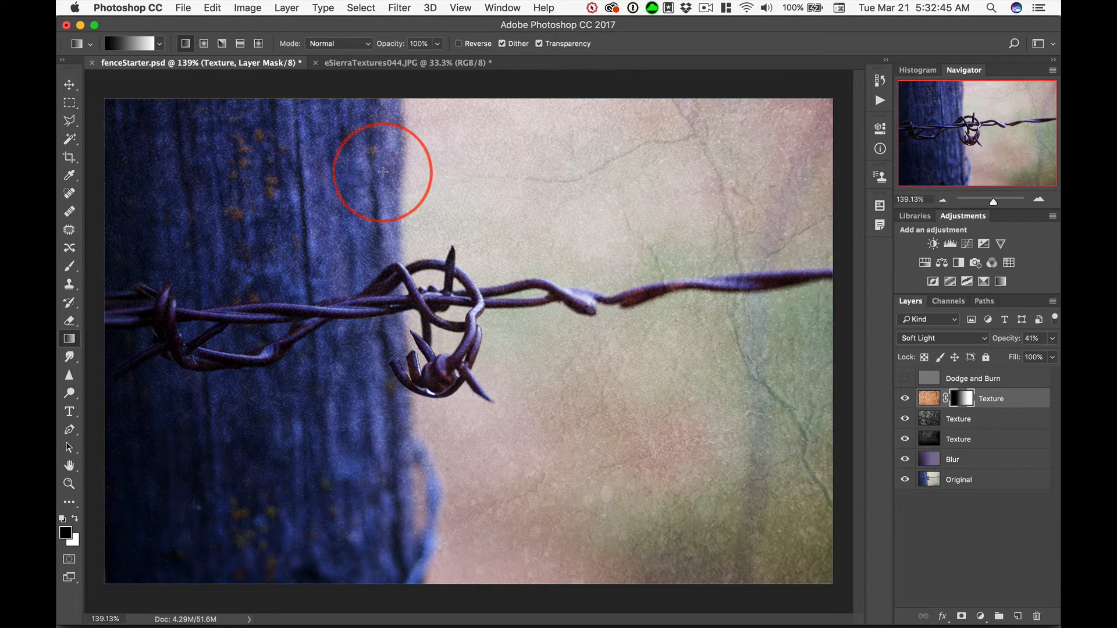
pyautogui.moveTo(244, 333); pyautogui.dragTo(481, 335)
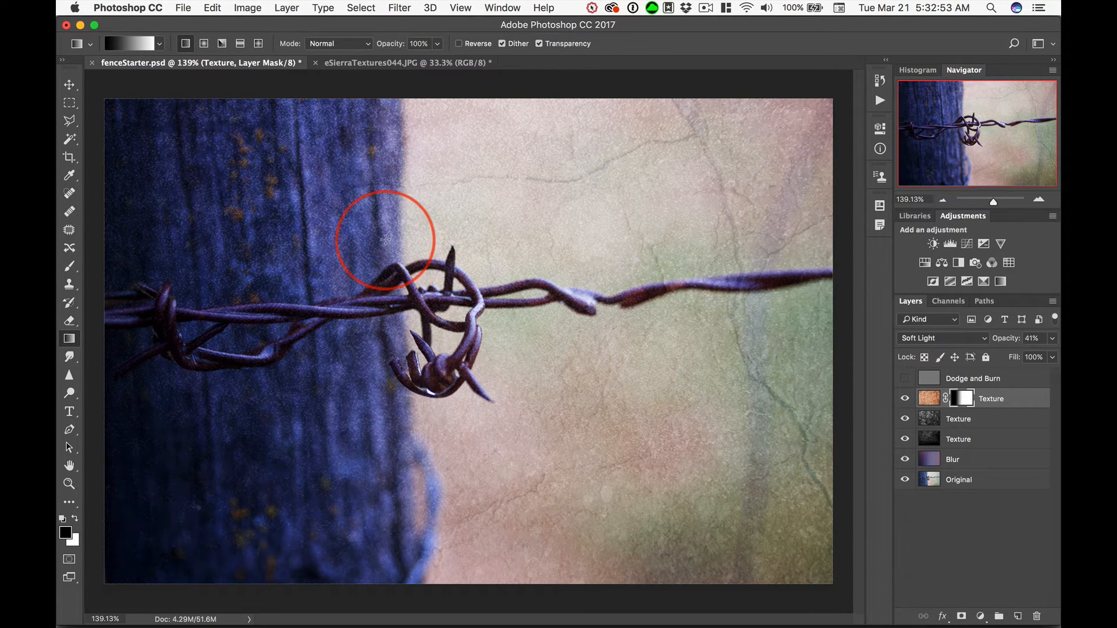
pyautogui.moveTo(387, 238); pyautogui.dragTo(416, 239)
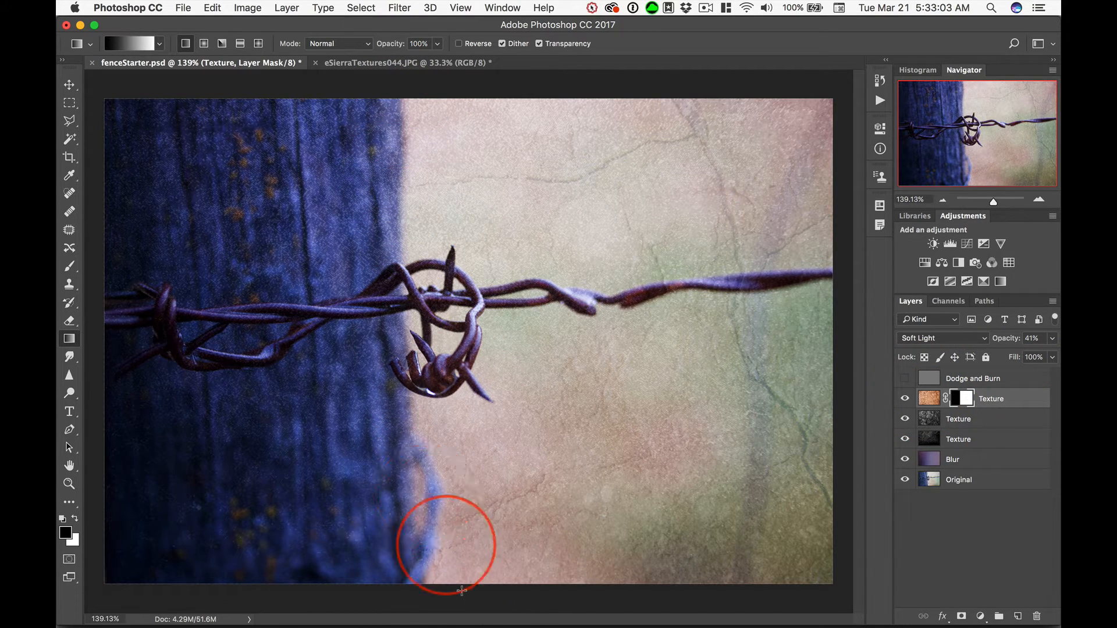
# Step: Paint black on the cracked Texture layer's mask along the barbed wire with a hard 35 px brush
pyautogui.click(968, 399)
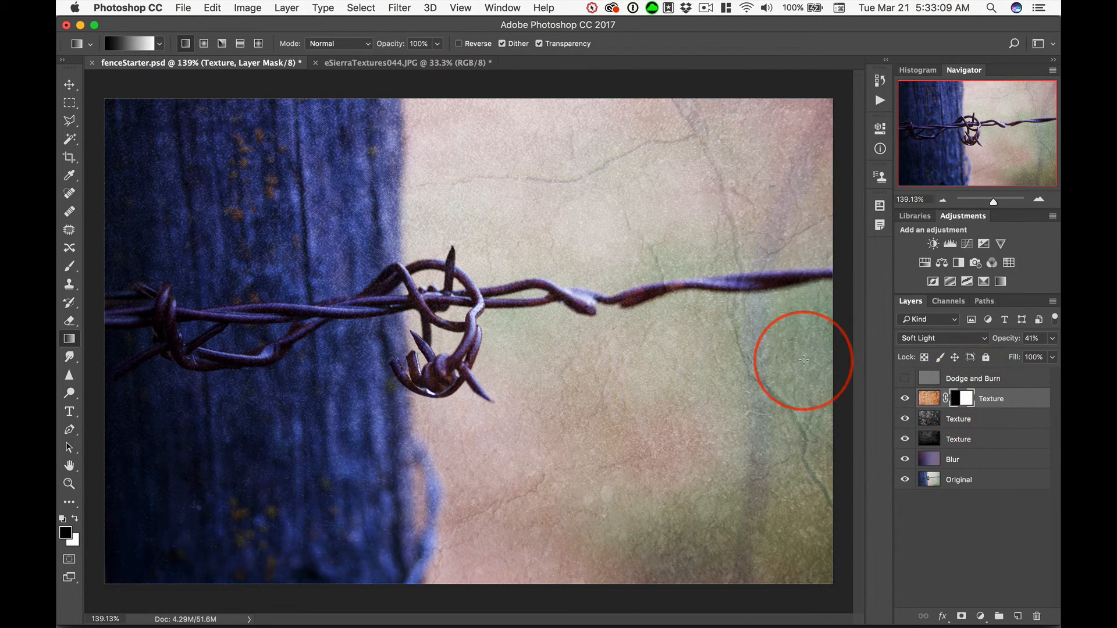
pyautogui.press('b')
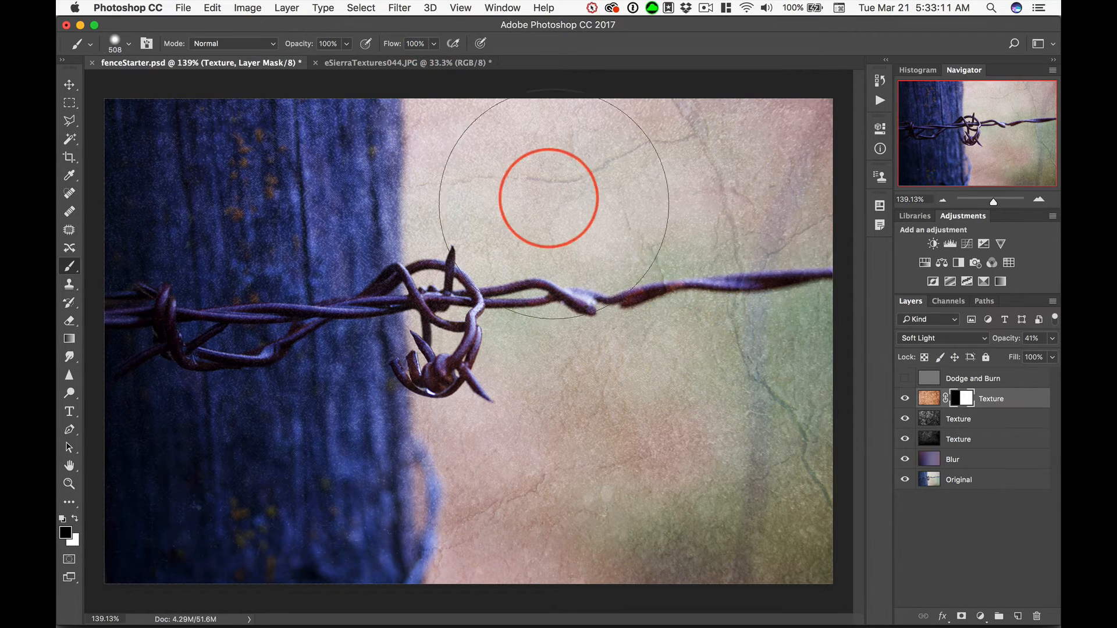
pyautogui.hotkey('ctrl', 'alt')
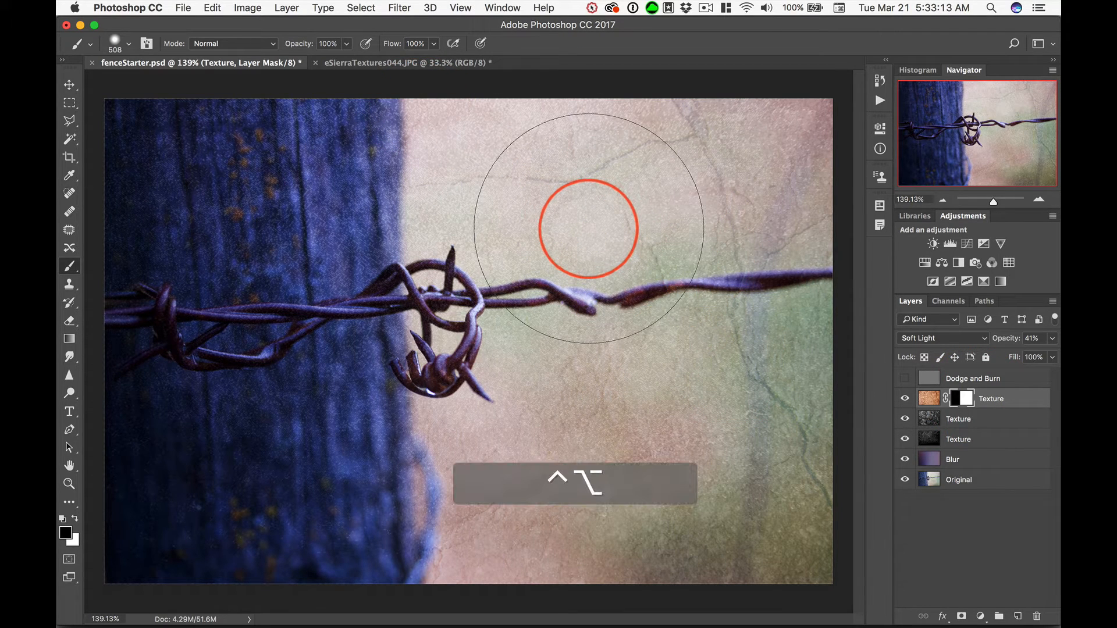
pyautogui.hotkey('ctrl', 'alt')
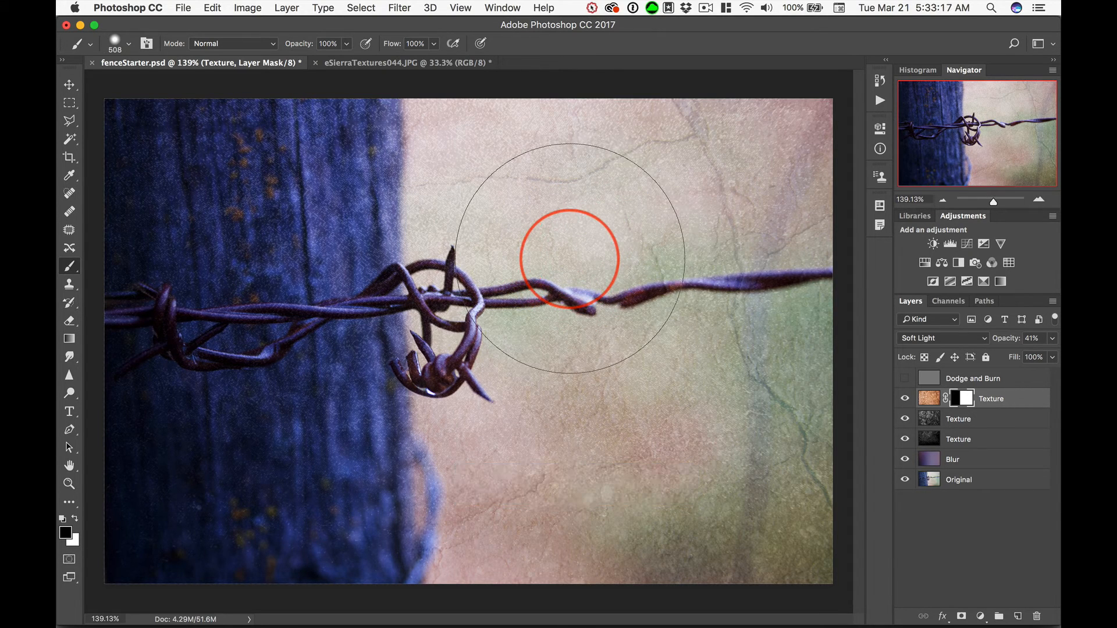
pyautogui.moveTo(577, 256)
pyautogui.mouseDown()
pyautogui.moveTo(611, 263)
pyautogui.moveTo(595, 149)
pyautogui.moveTo(598, 460)
pyautogui.moveTo(320, 410)
pyautogui.mouseUp()
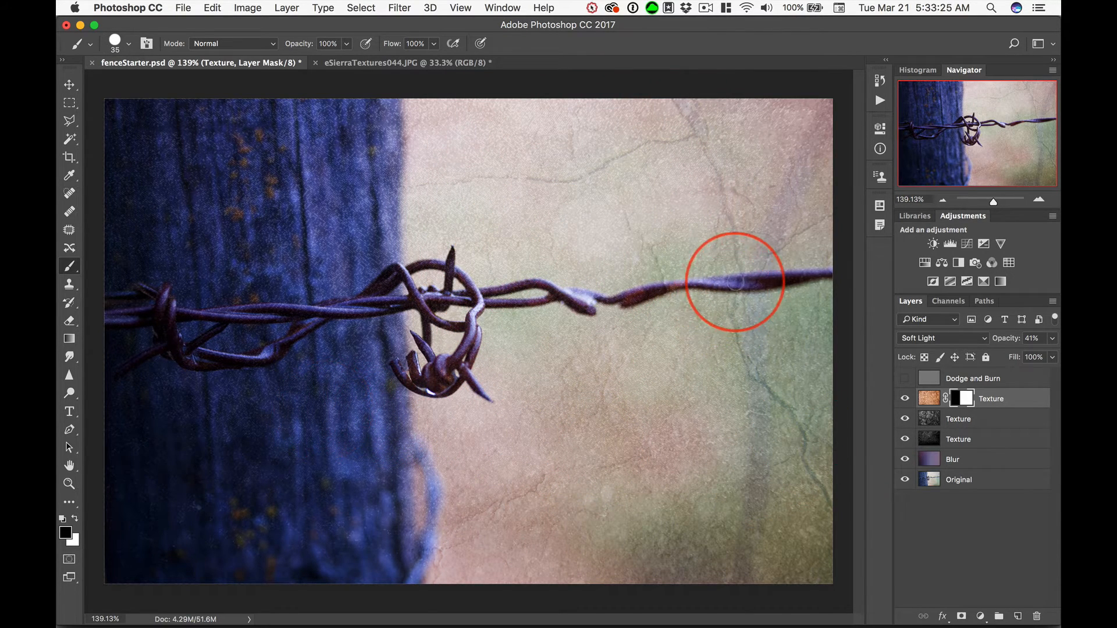
pyautogui.moveTo(737, 283)
pyautogui.mouseDown()
pyautogui.moveTo(725, 283)
pyautogui.moveTo(783, 282)
pyautogui.moveTo(662, 289)
pyautogui.moveTo(838, 268)
pyautogui.moveTo(631, 301)
pyautogui.moveTo(412, 302)
pyautogui.moveTo(370, 319)
pyautogui.moveTo(226, 335)
pyautogui.moveTo(185, 375)
pyautogui.moveTo(144, 328)
pyautogui.mouseUp()
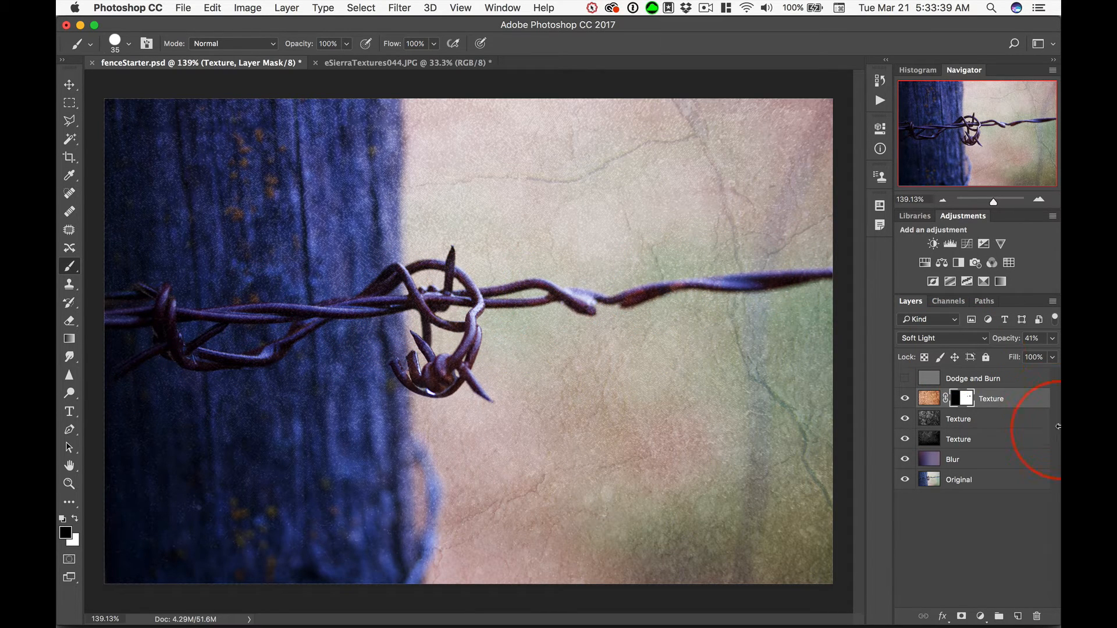
# Step: Show the Dodge and Burn layer, make it active, and blend it with Overlay
pyautogui.click(904, 379)
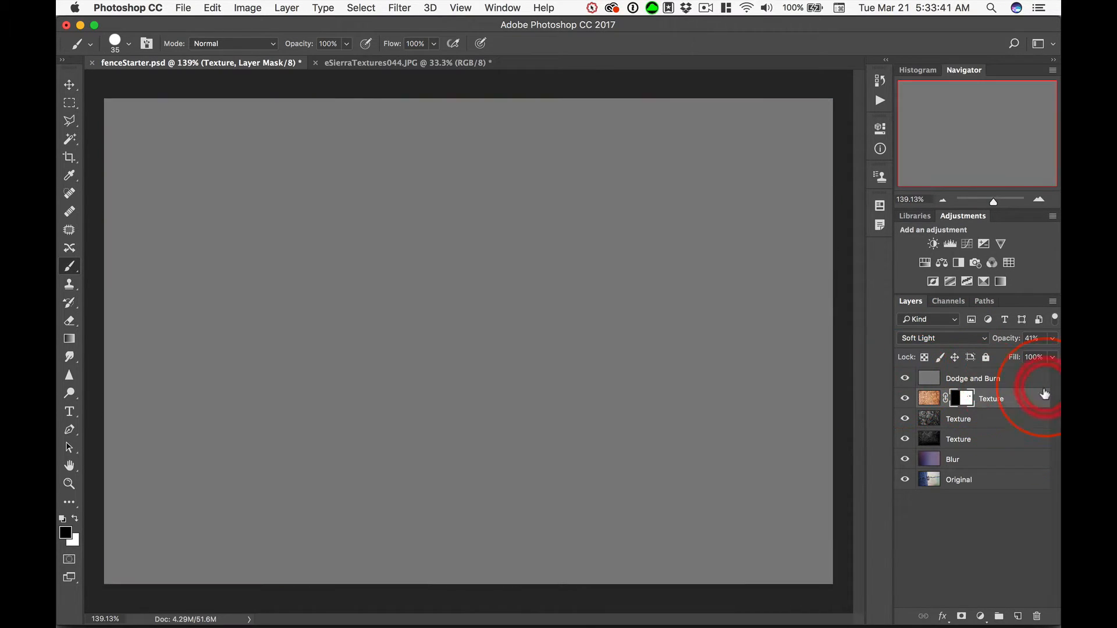
pyautogui.click(955, 381)
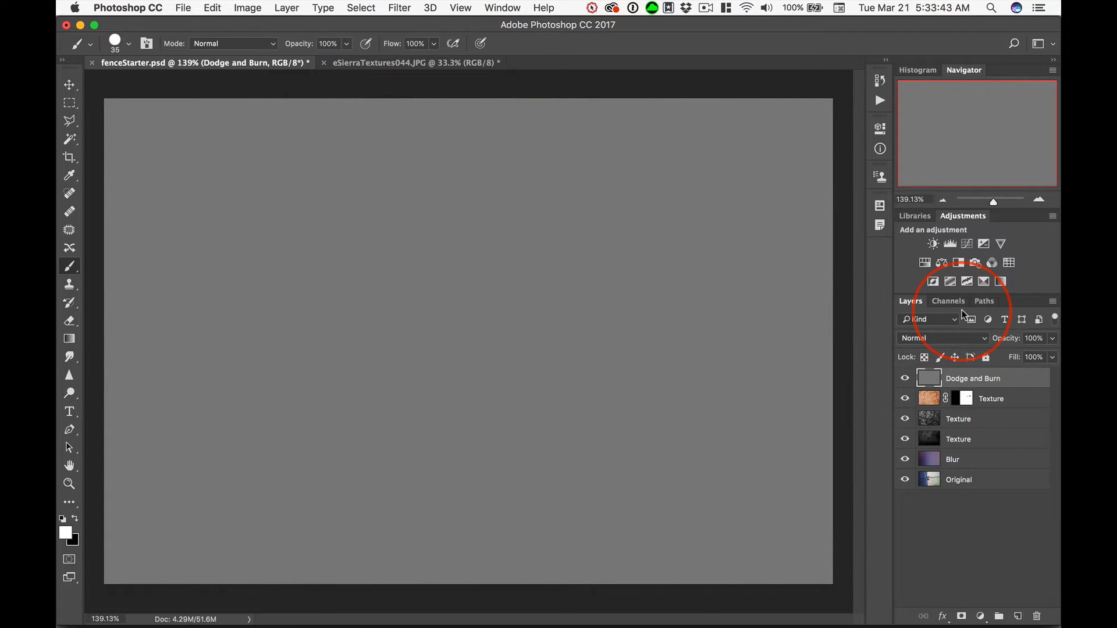
pyautogui.click(944, 349)
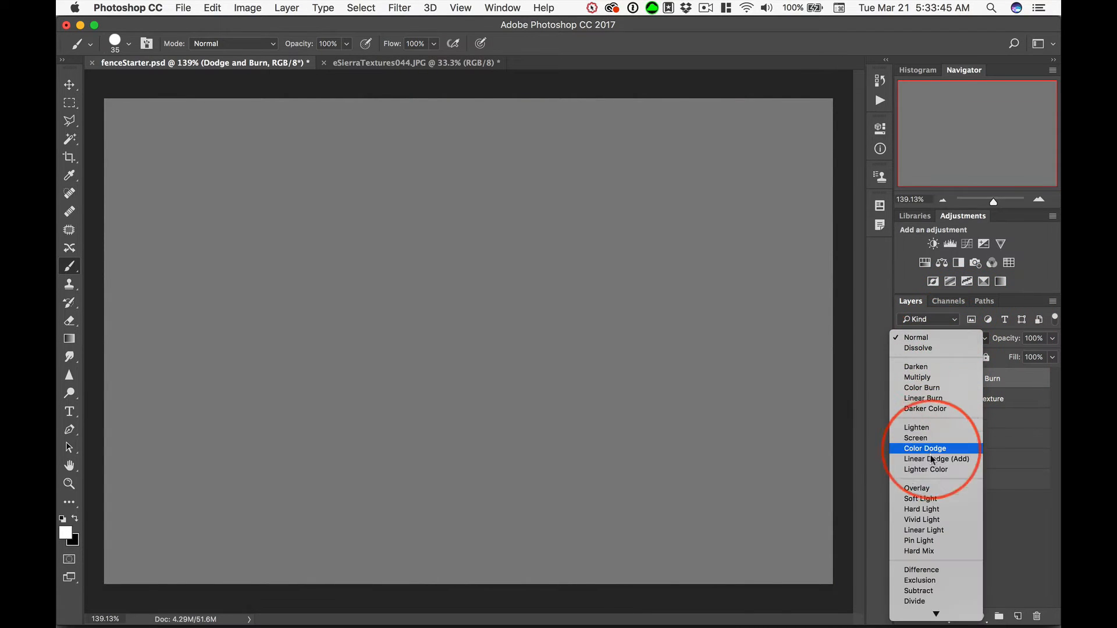
pyautogui.click(958, 319)
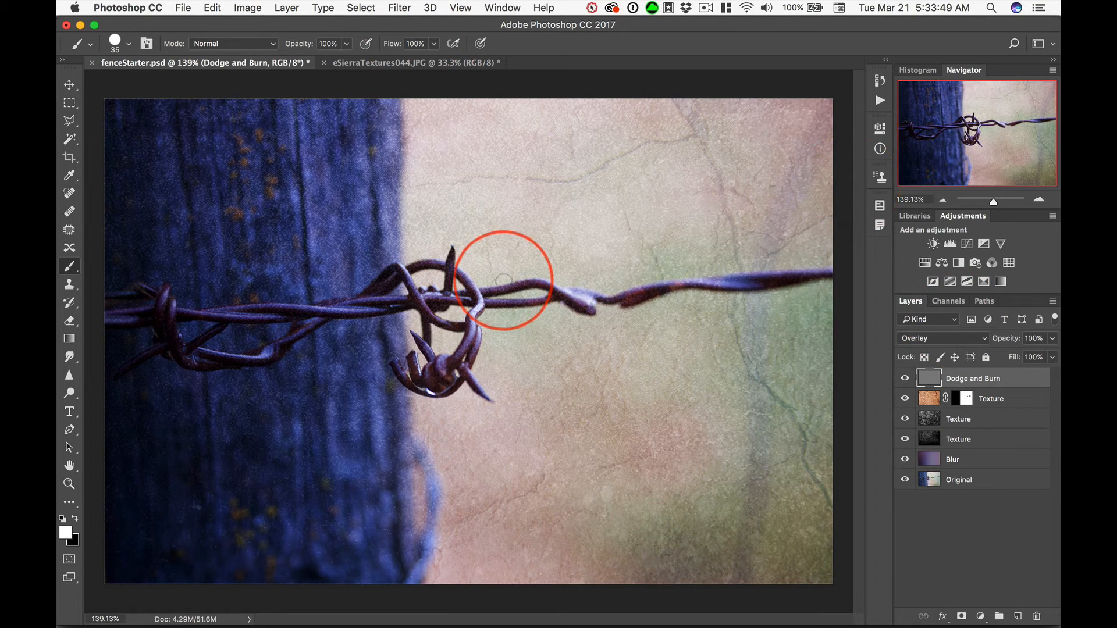
# Step: Set up a soft white 349 px brush at 23% opacity for the Dodge and Burn layer
pyautogui.moveTo(536, 238)
pyautogui.mouseDown()
pyautogui.moveTo(661, 249)
pyautogui.moveTo(619, 44)
pyautogui.moveTo(567, 6)
pyautogui.mouseUp()
pyautogui.moveTo(565, 394)
pyautogui.mouseDown()
pyautogui.moveTo(545, 180)
pyautogui.moveTo(620, 187)
pyautogui.mouseUp()
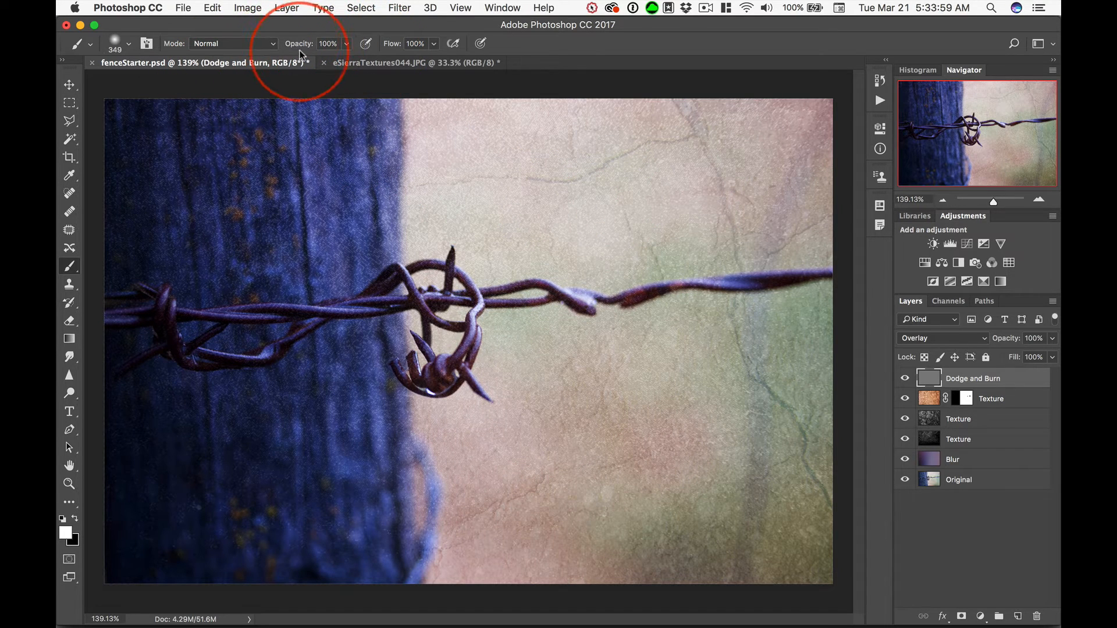
pyautogui.moveTo(299, 50); pyautogui.dragTo(250, 50)
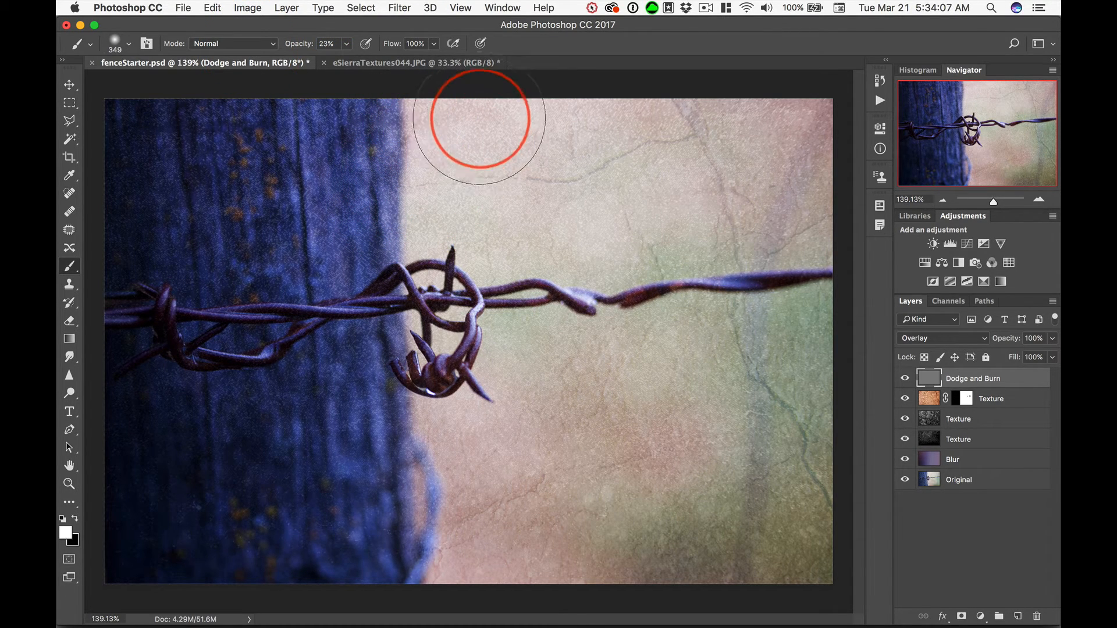
# Step: Paint white across the upper background on the Dodge and Burn layer, stepping back through the history to compare
pyautogui.moveTo(495, 121)
pyautogui.mouseDown()
pyautogui.moveTo(778, 107)
pyautogui.moveTo(838, 150)
pyautogui.moveTo(812, 131)
pyautogui.moveTo(738, 143)
pyautogui.mouseUp()
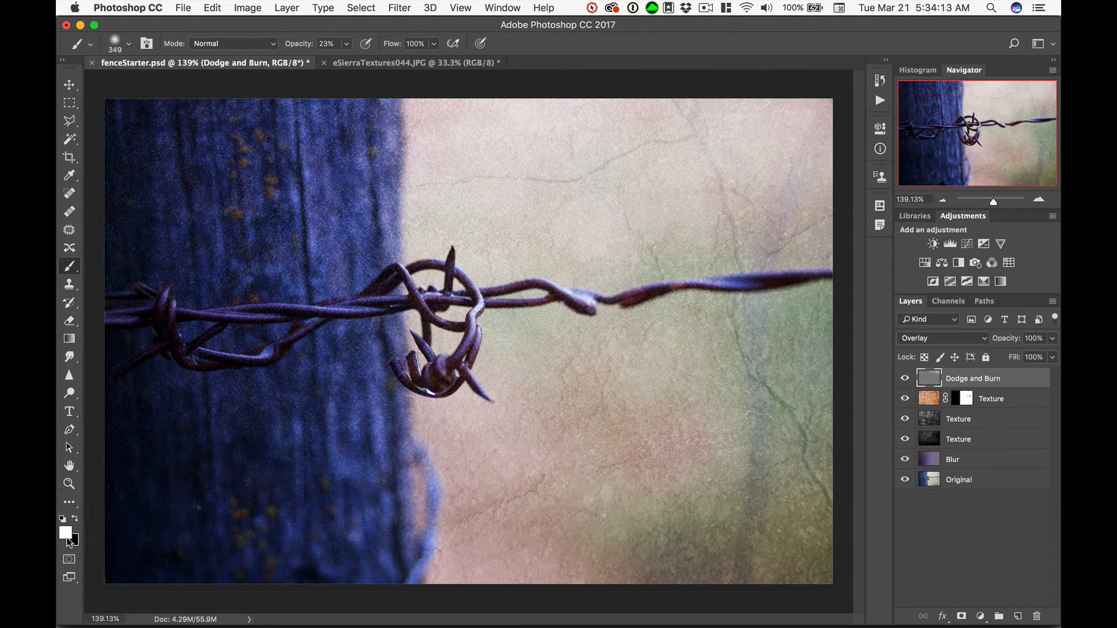
pyautogui.press('alt+super+z')
pyautogui.press('alt+super+z')
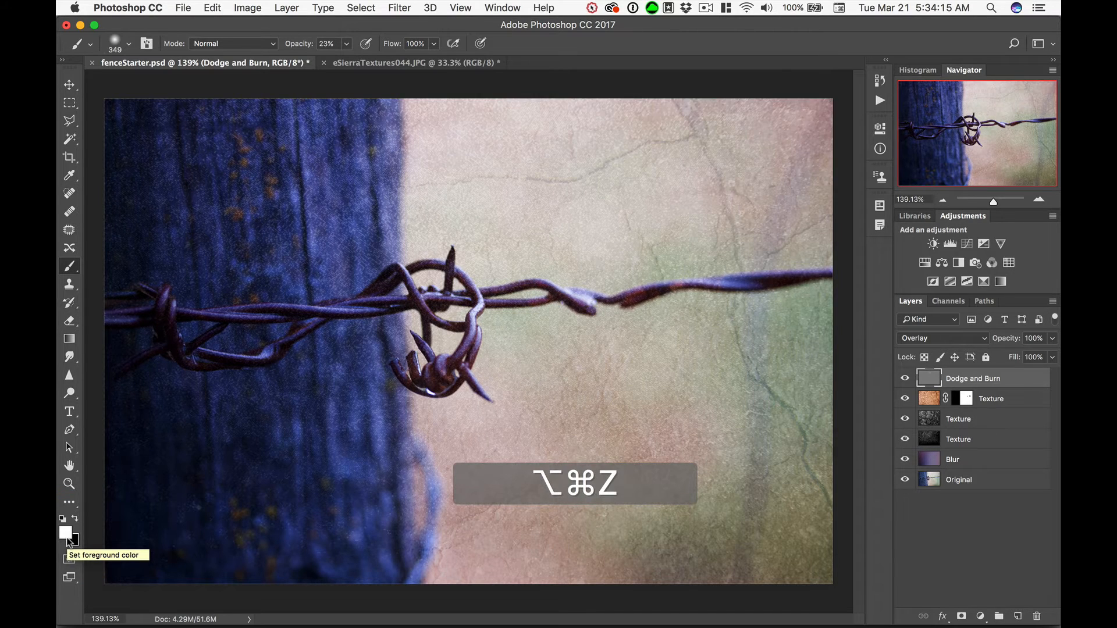
pyautogui.press('alt+super+z')
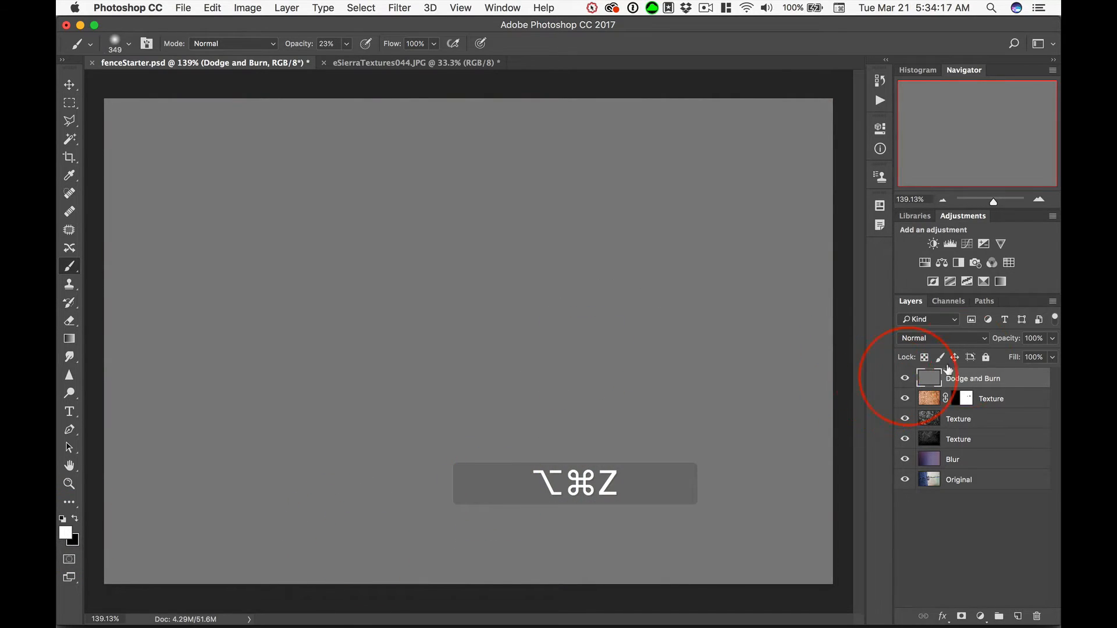
pyautogui.press('super+z')
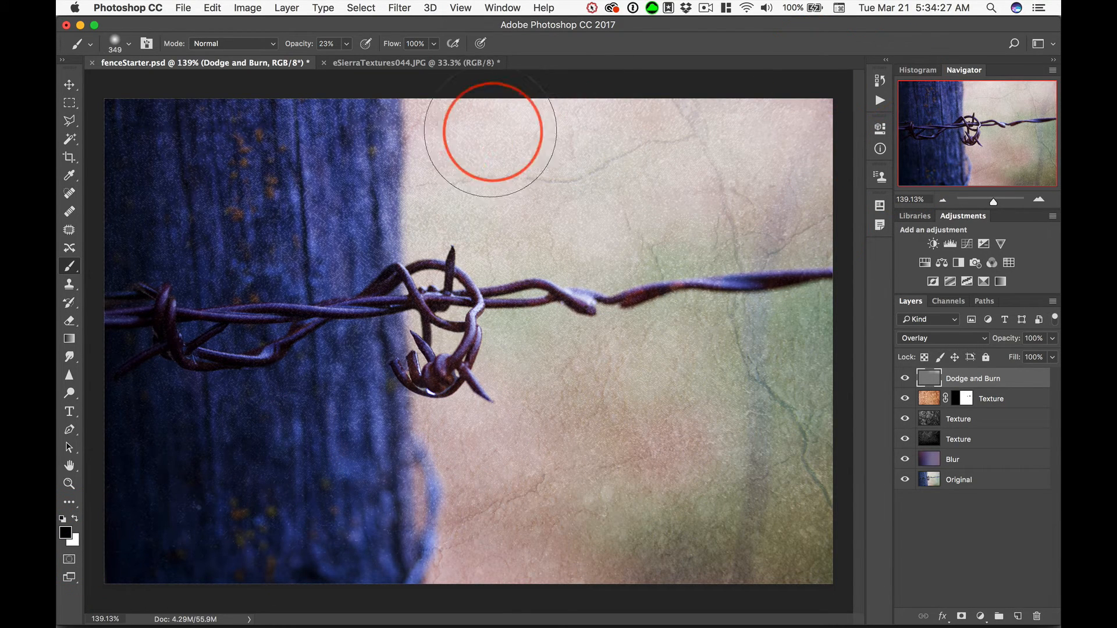
# Step: Darken the upper background with overlapping black brush strokes on the Dodge and Burn layer
pyautogui.moveTo(444, 115); pyautogui.dragTo(748, 117)
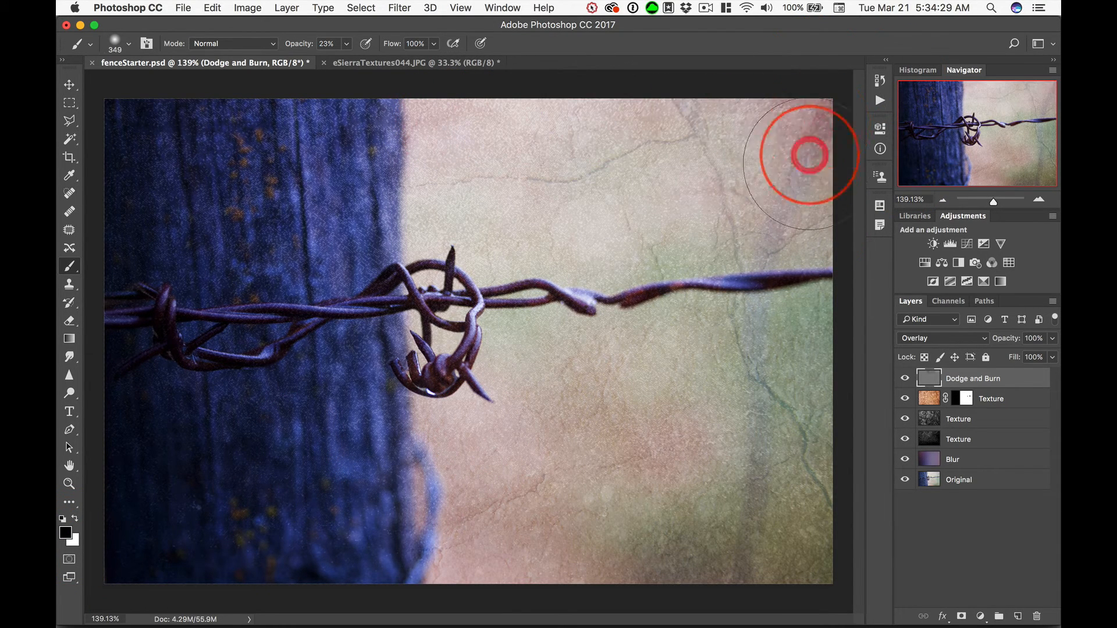
pyautogui.click(810, 163)
pyautogui.click(619, 156)
pyautogui.click(513, 190)
pyautogui.click(471, 192)
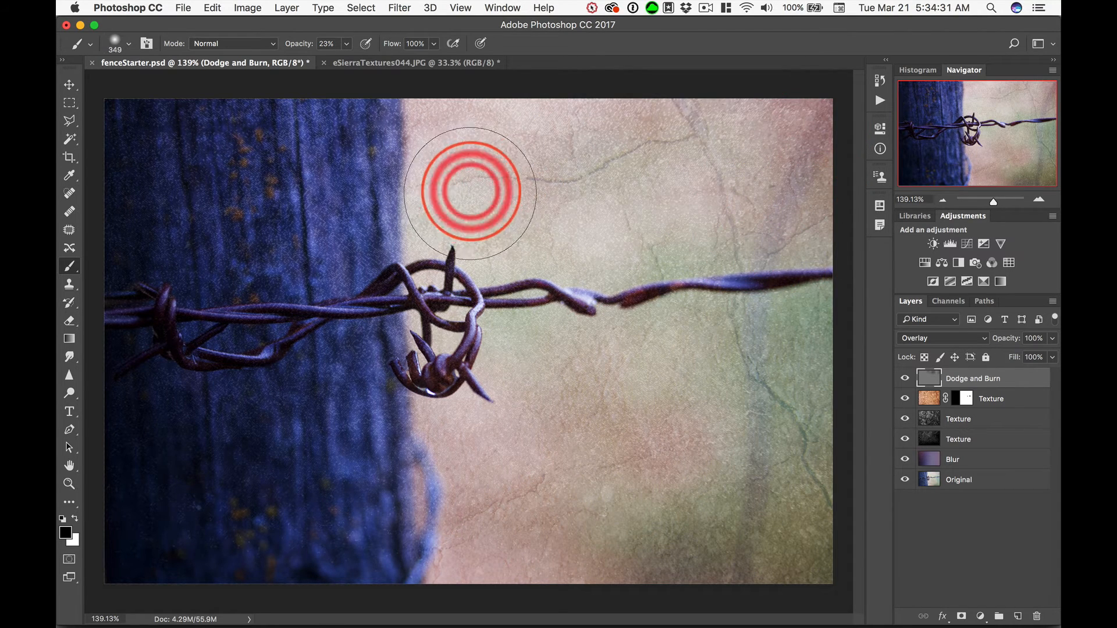
pyautogui.click(643, 155)
# Step: Burn the lower background on the Dodge and Burn layer with black strokes, undoing and repainting one of them
pyautogui.click(730, 519)
pyautogui.click(822, 569)
pyautogui.click(555, 538)
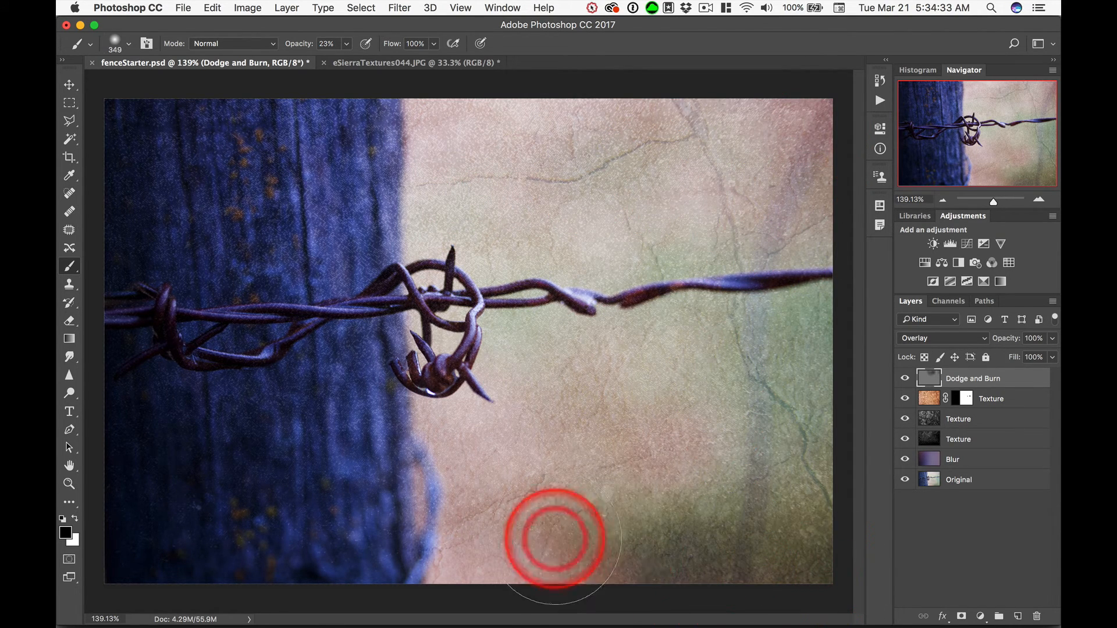
pyautogui.click(548, 559)
pyautogui.click(686, 513)
pyautogui.press('super+z')
pyautogui.click(600, 565)
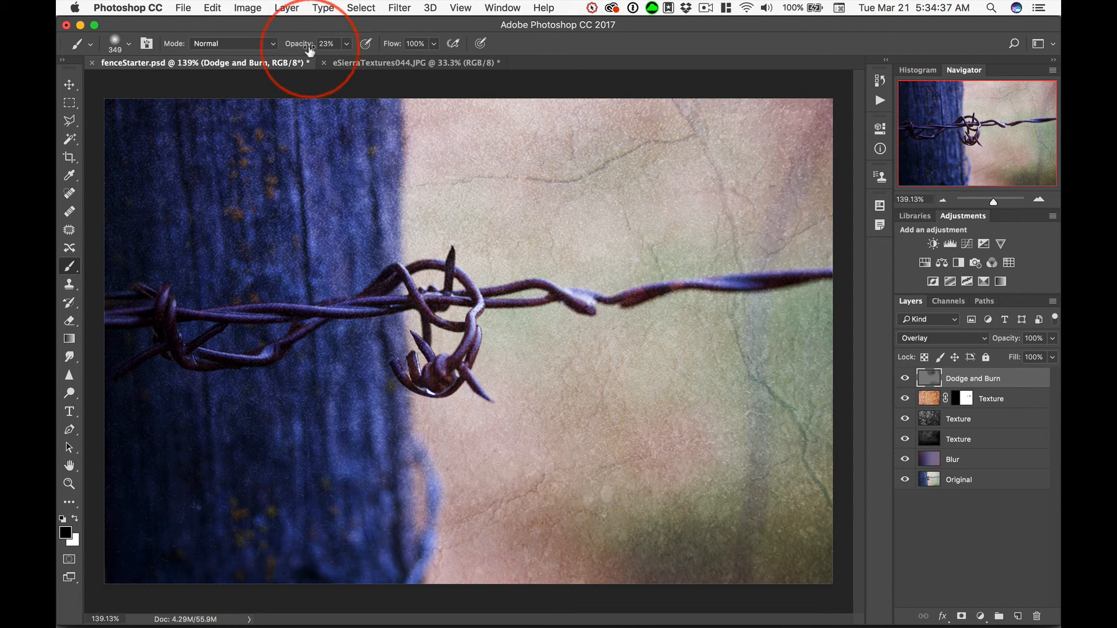
# Step: Reduce the brush opacity to 16%, undo the test stroke, and burn the background below the wire in black
pyautogui.moveTo(301, 45); pyautogui.dragTo(298, 45)
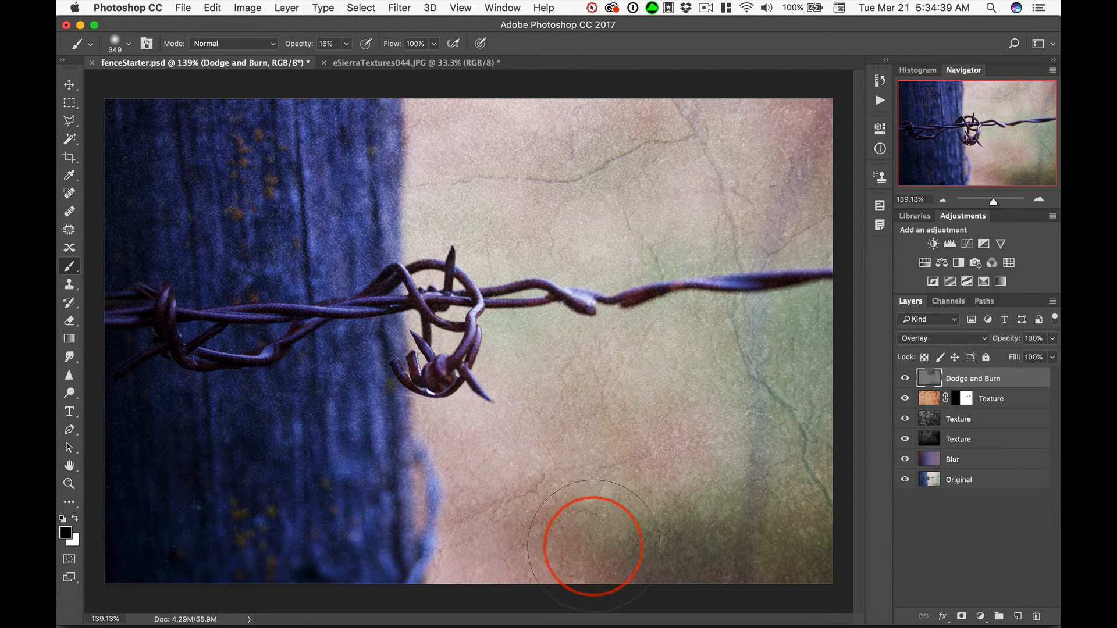
pyautogui.click(649, 545)
pyautogui.press('alt+super+z')
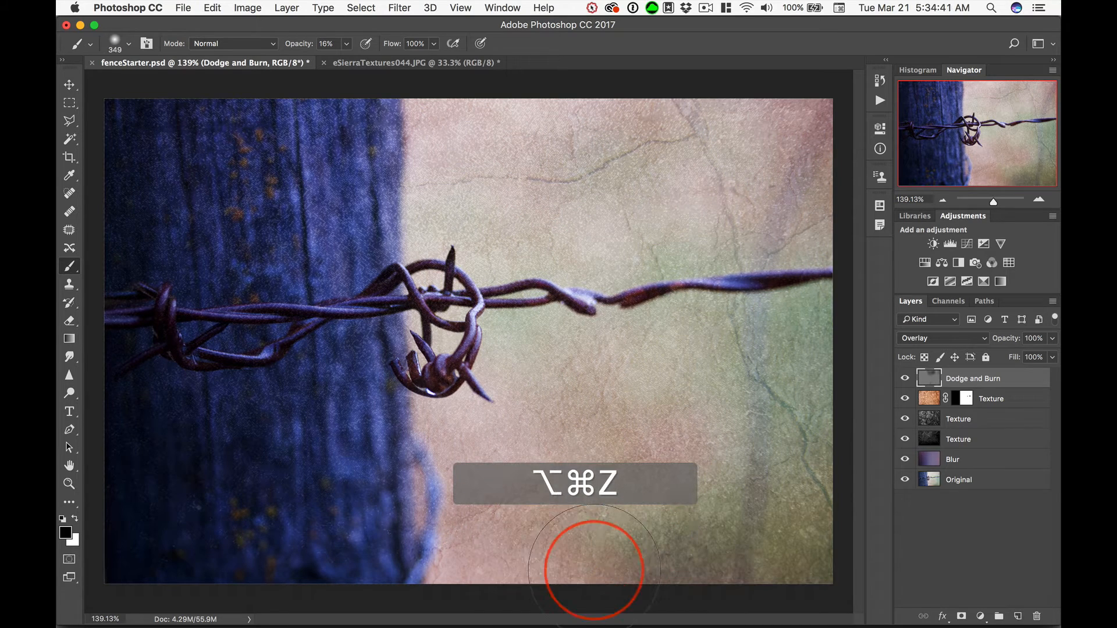
pyautogui.moveTo(504, 560)
pyautogui.mouseDown()
pyautogui.moveTo(632, 536)
pyautogui.moveTo(742, 474)
pyautogui.mouseUp()
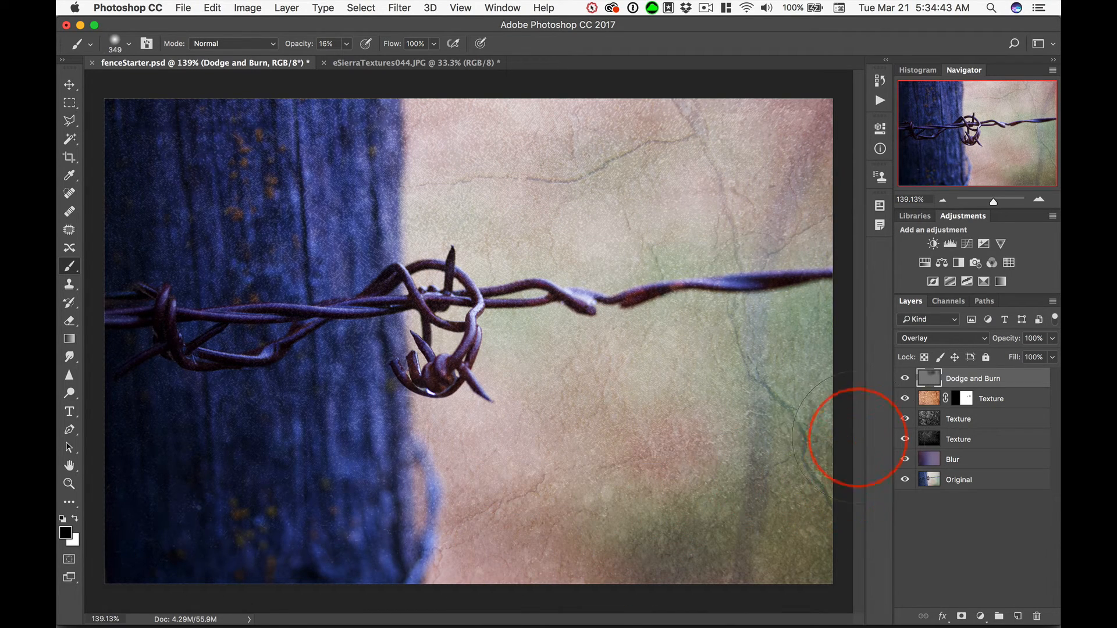
pyautogui.moveTo(820, 362)
pyautogui.mouseDown()
pyautogui.moveTo(654, 380)
pyautogui.moveTo(506, 468)
pyautogui.mouseUp()
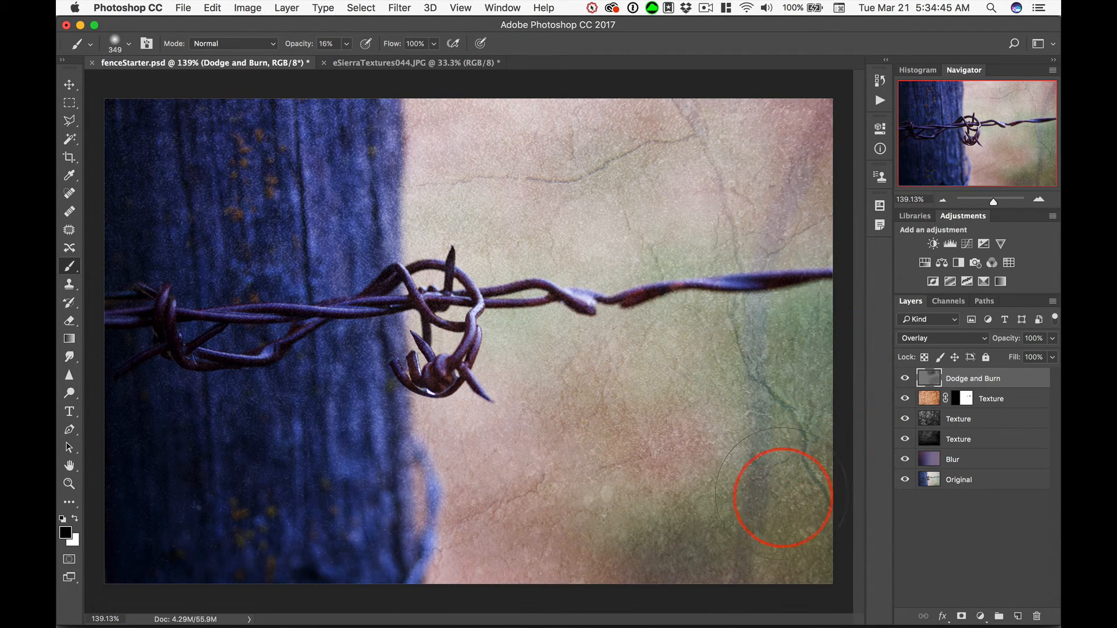
pyautogui.moveTo(492, 543)
pyautogui.mouseDown()
pyautogui.moveTo(478, 487)
pyautogui.moveTo(509, 423)
pyautogui.moveTo(468, 436)
pyautogui.mouseUp()
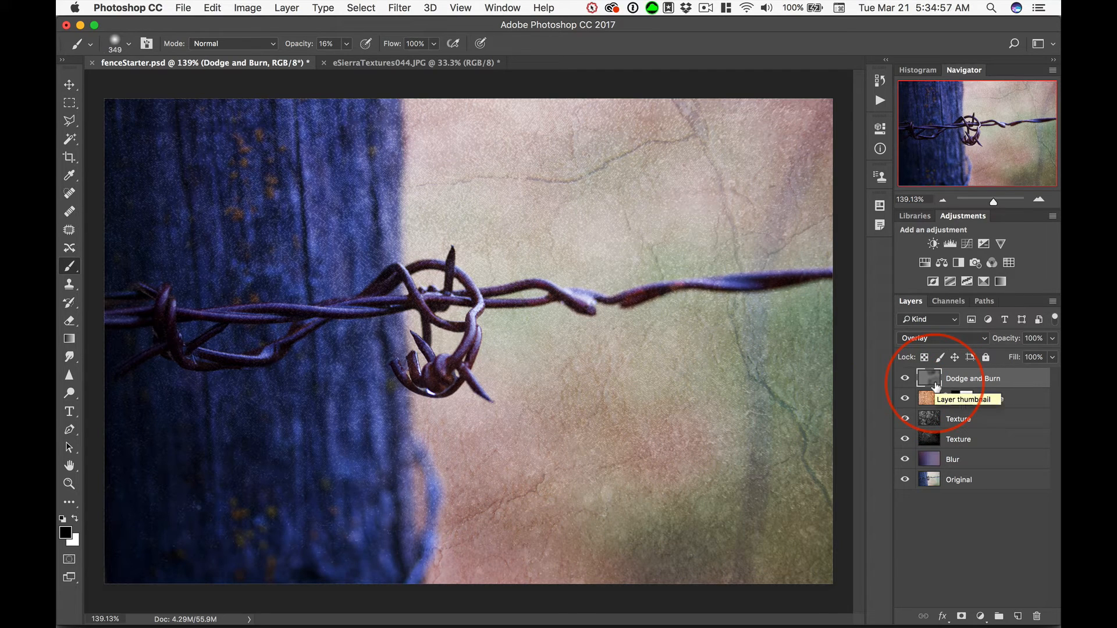
# Step: Examine the 50% Gray contents option for filling the Dodge and Burn layer without applying it, and return to the Brush tool
pyautogui.hotkey('shift', 'BackSpace')
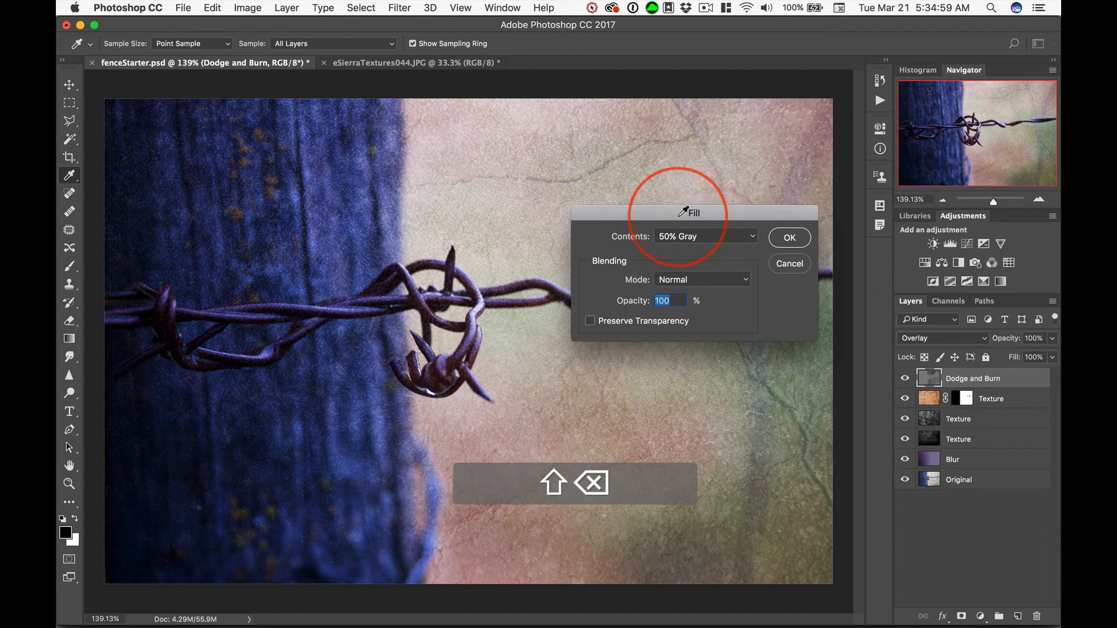
pyautogui.click(722, 236)
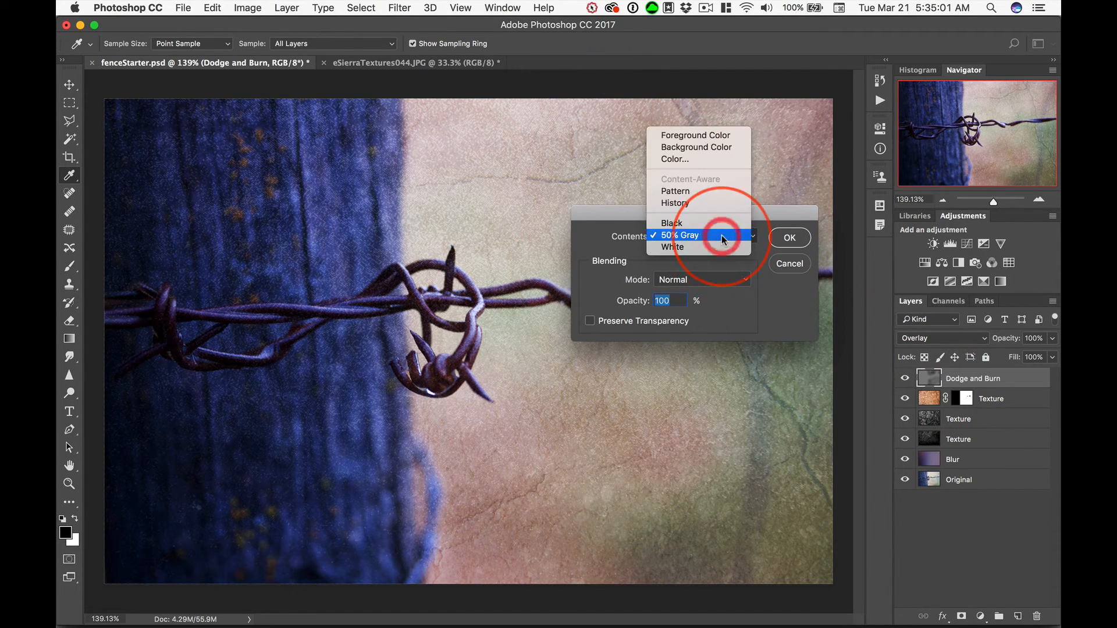
pyautogui.click(727, 241)
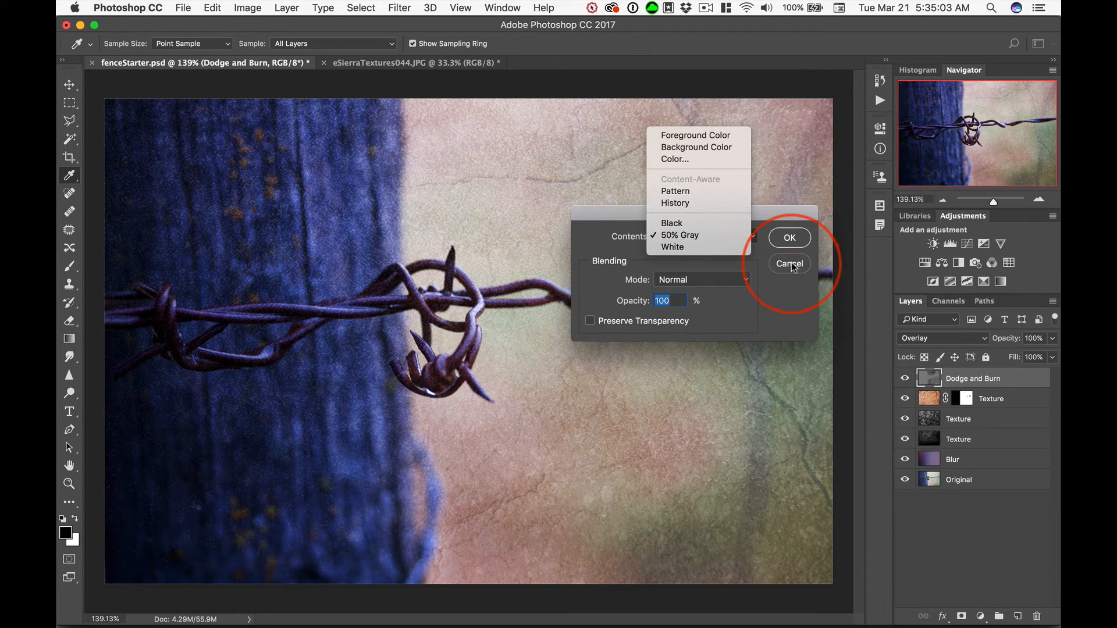
pyautogui.click(789, 237)
pyautogui.press('b')
pyautogui.click(1038, 387)
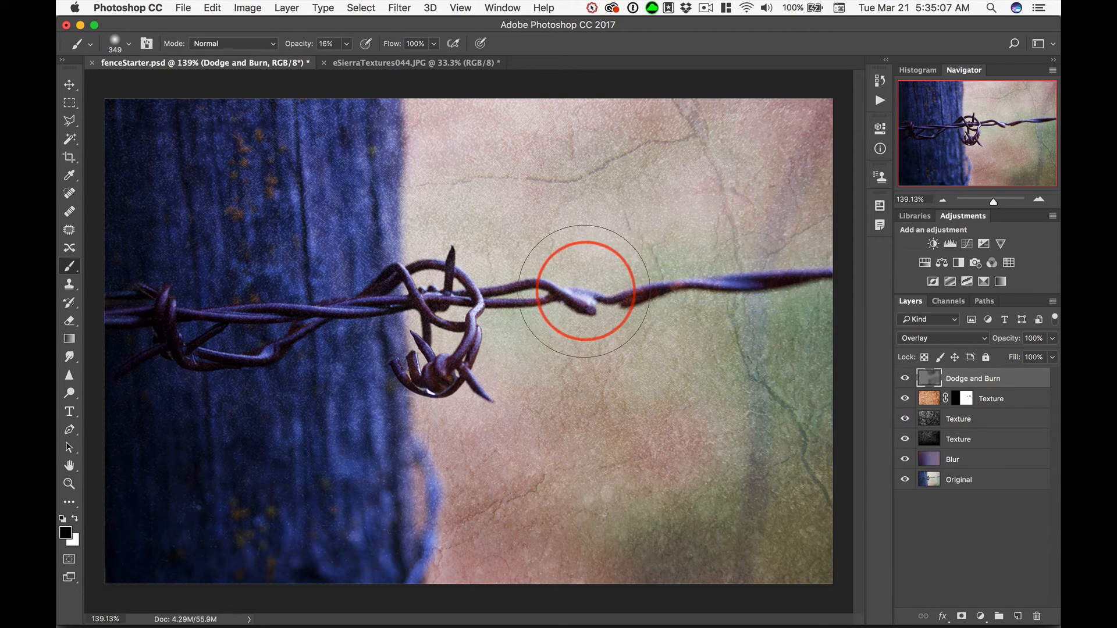
# Step: Switch to the eSierraTextures044.JPG document and check its image size without changing it
pyautogui.click(402, 63)
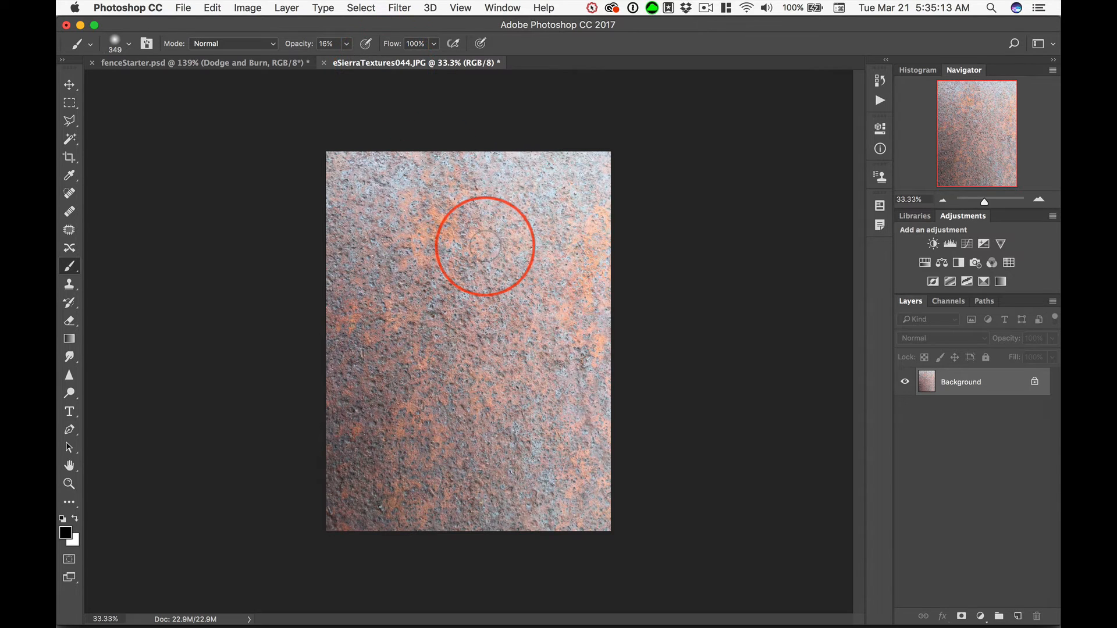
pyautogui.press('alt+super+i')
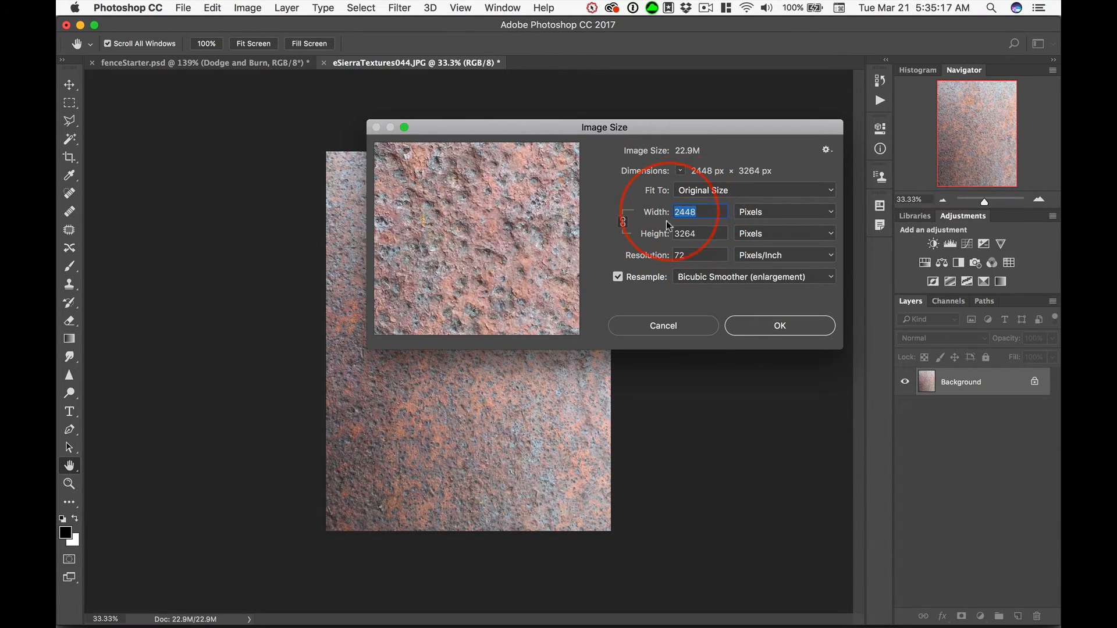
pyautogui.click(663, 327)
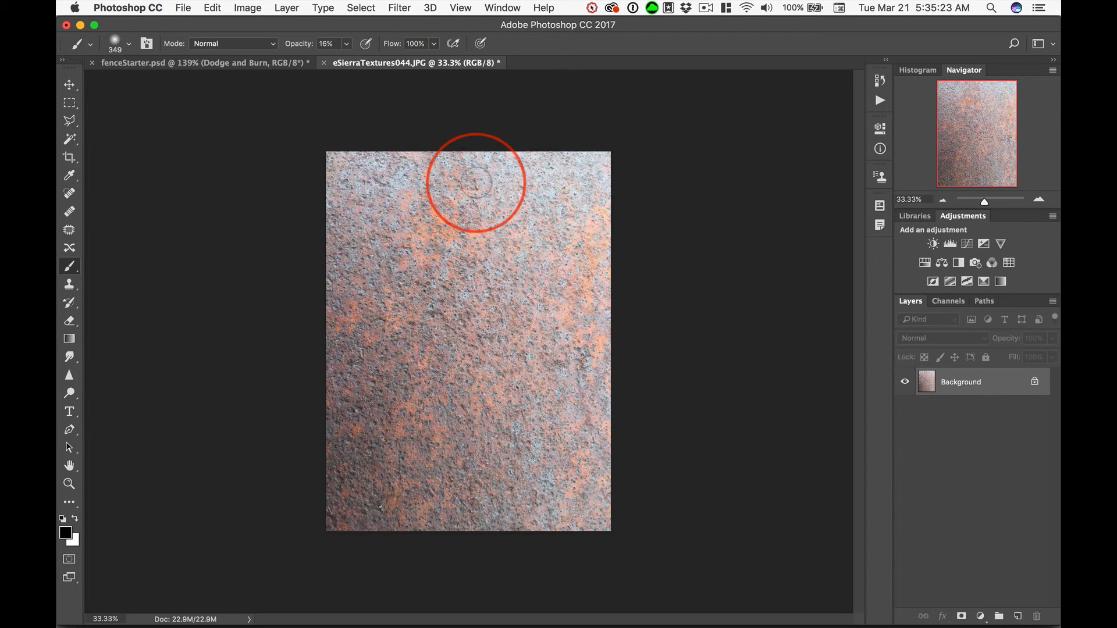
# Step: Rotate the rust texture image 90° counterclockwise into landscape orientation
pyautogui.click(238, 8)
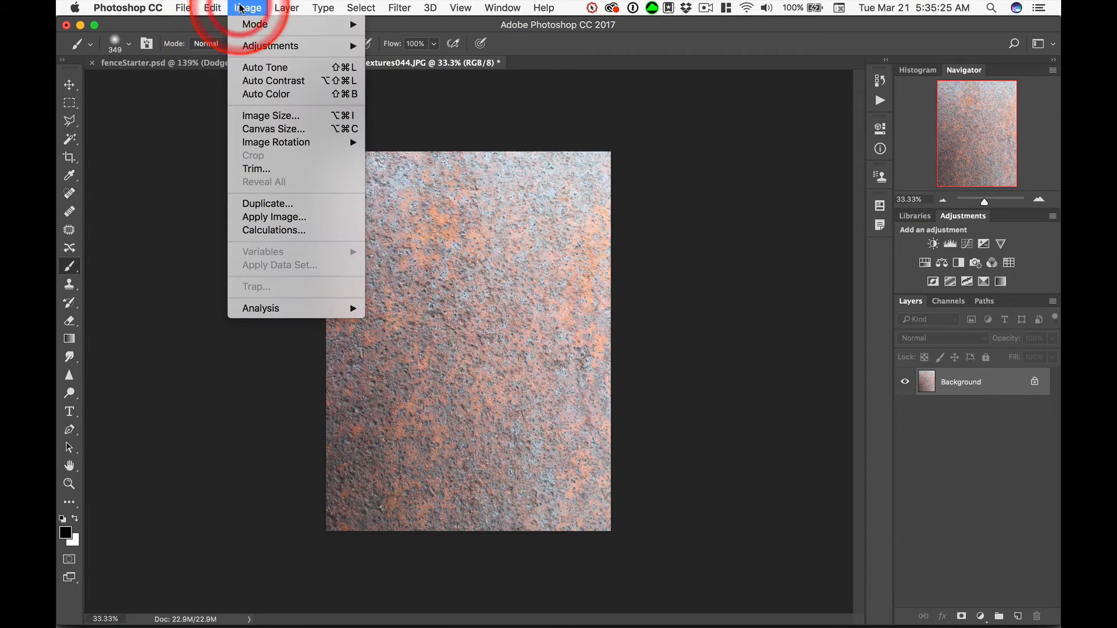
pyautogui.moveTo(273, 144)
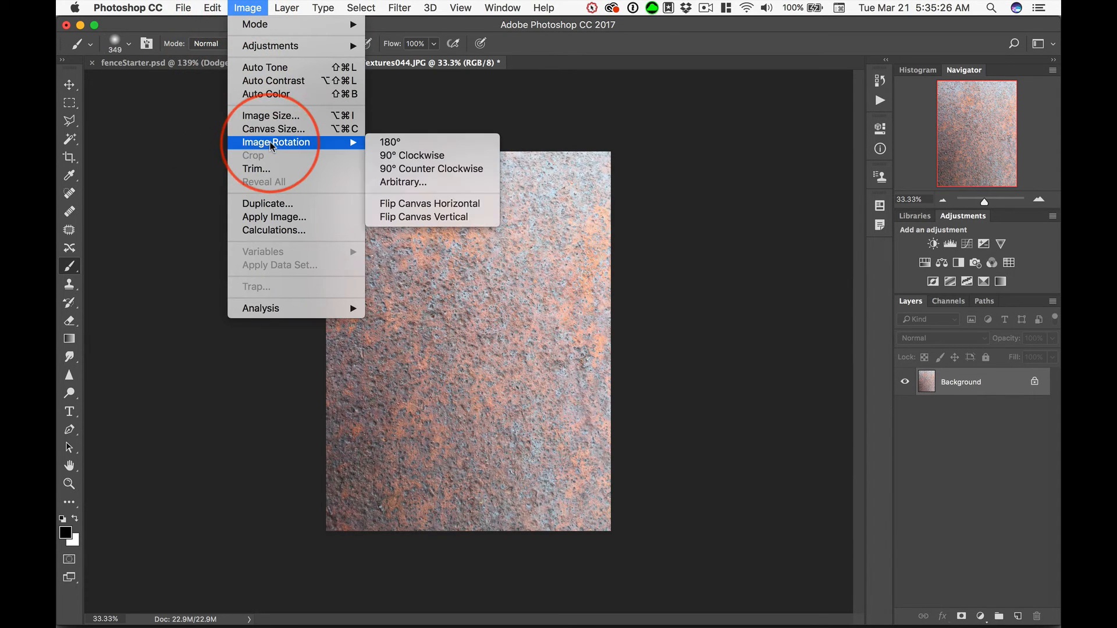
pyautogui.click(445, 169)
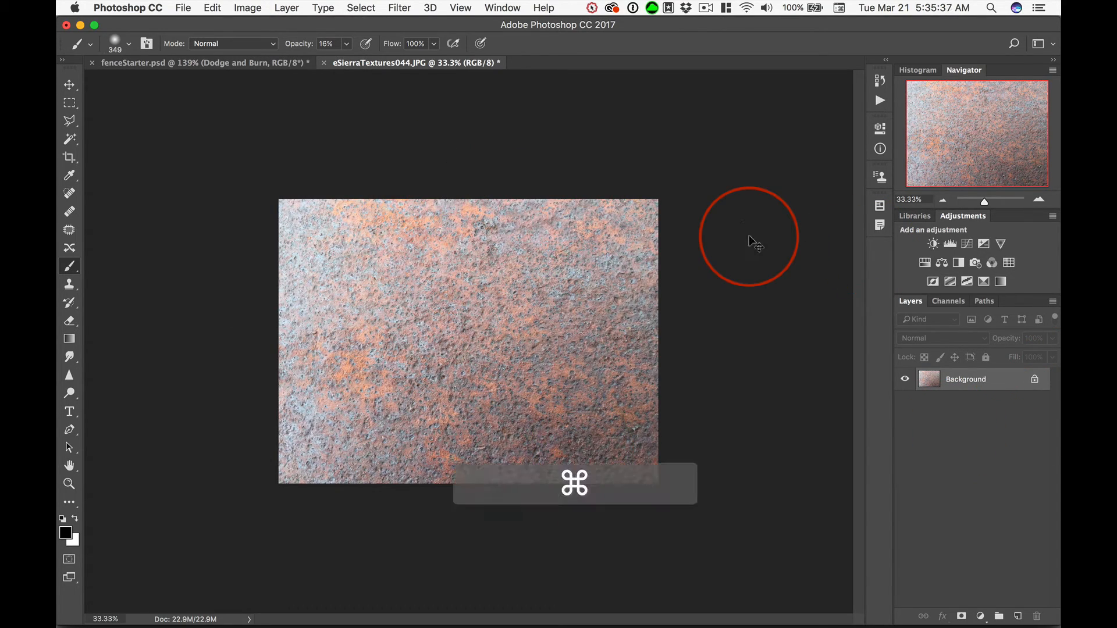
pyautogui.press('super+0')
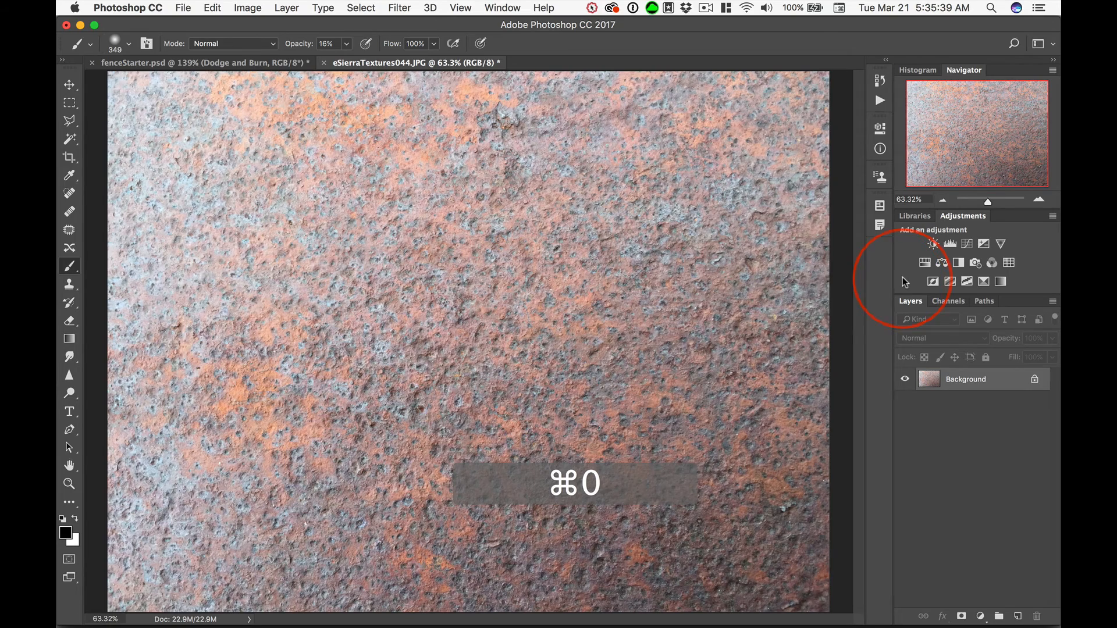
pyautogui.press('super+minus')
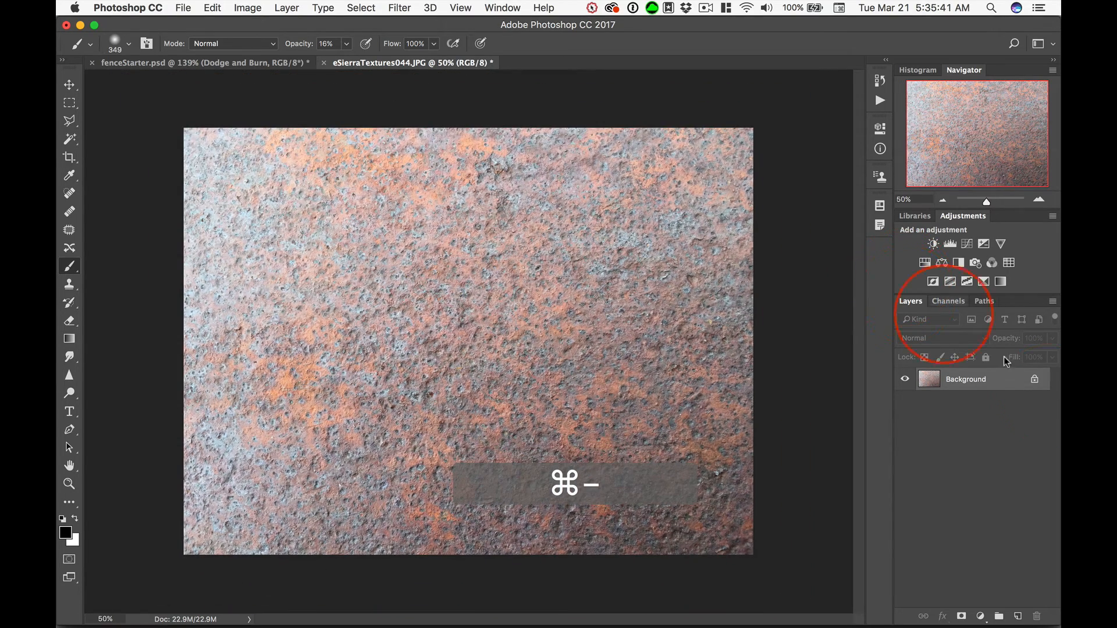
# Step: Add a Black & White adjustment layer and try the High Contrast Blue, High Contrast Red and Blue Filter presets
pyautogui.click(959, 264)
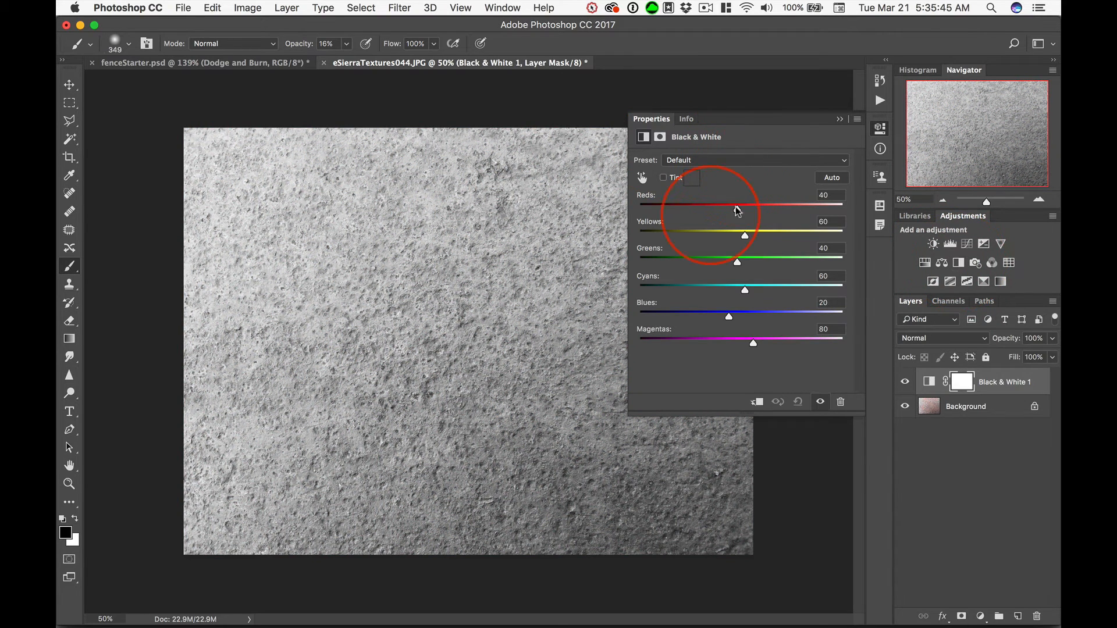
pyautogui.click(725, 163)
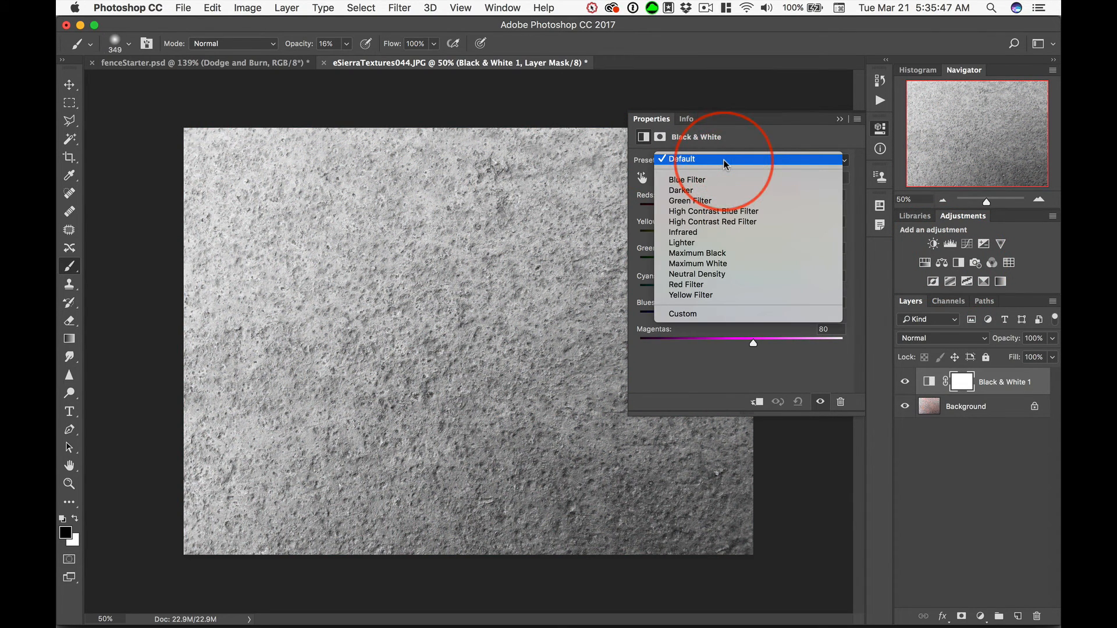
pyautogui.click(732, 213)
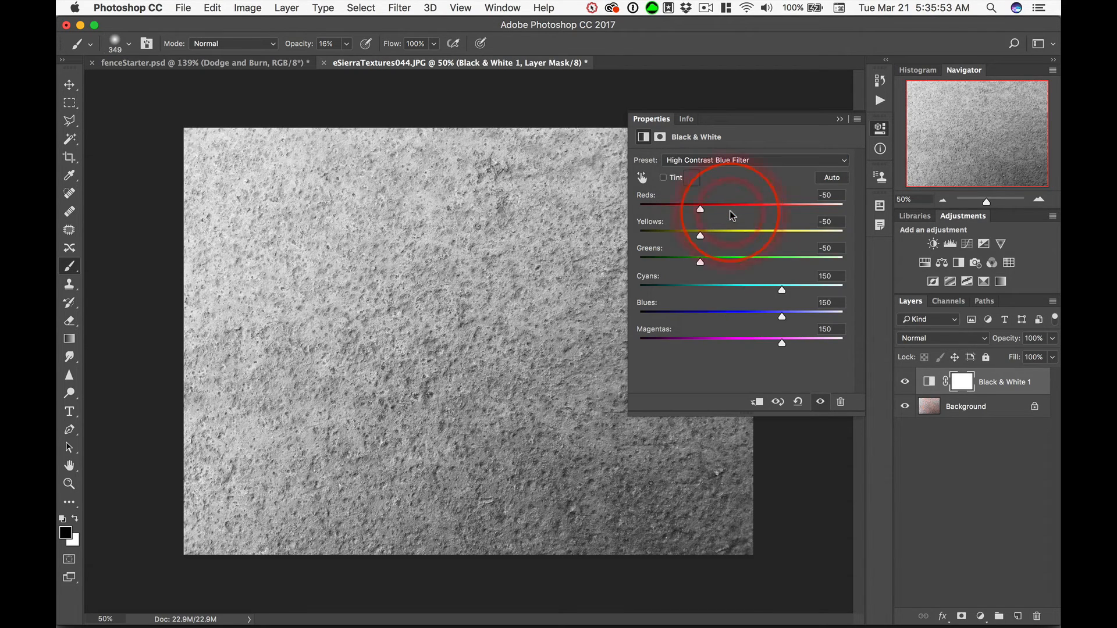
pyautogui.click(730, 166)
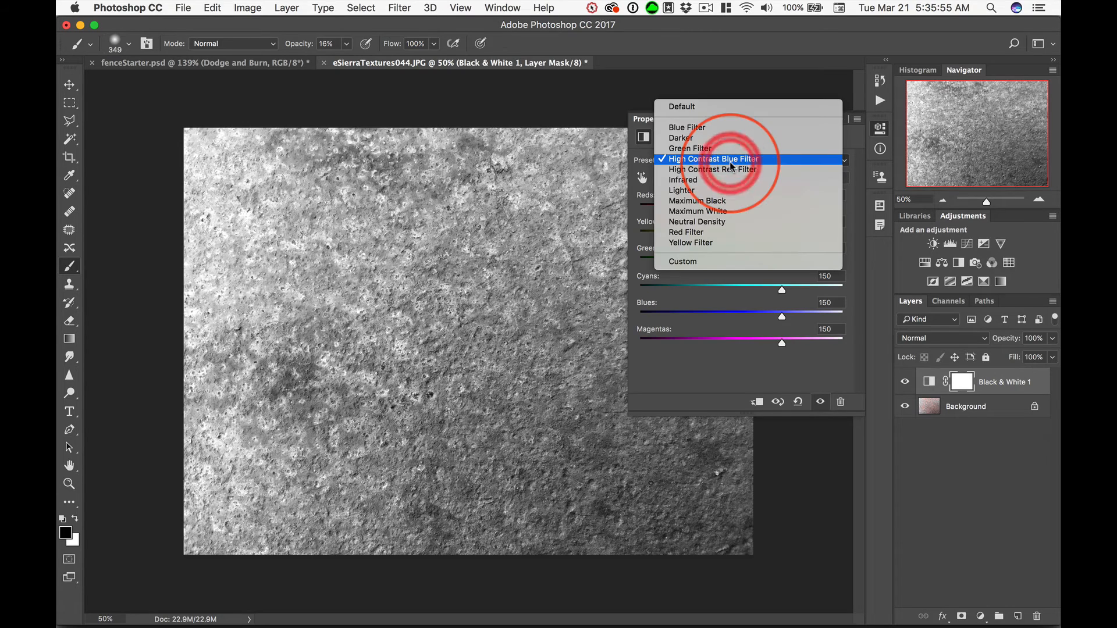
pyautogui.click(728, 169)
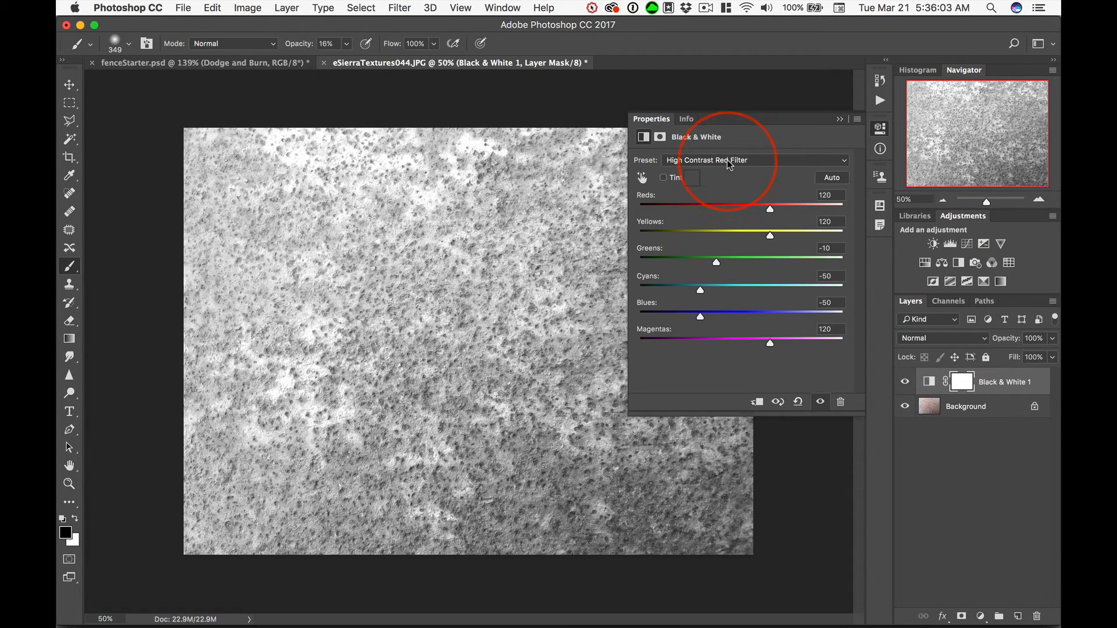
pyautogui.click(728, 167)
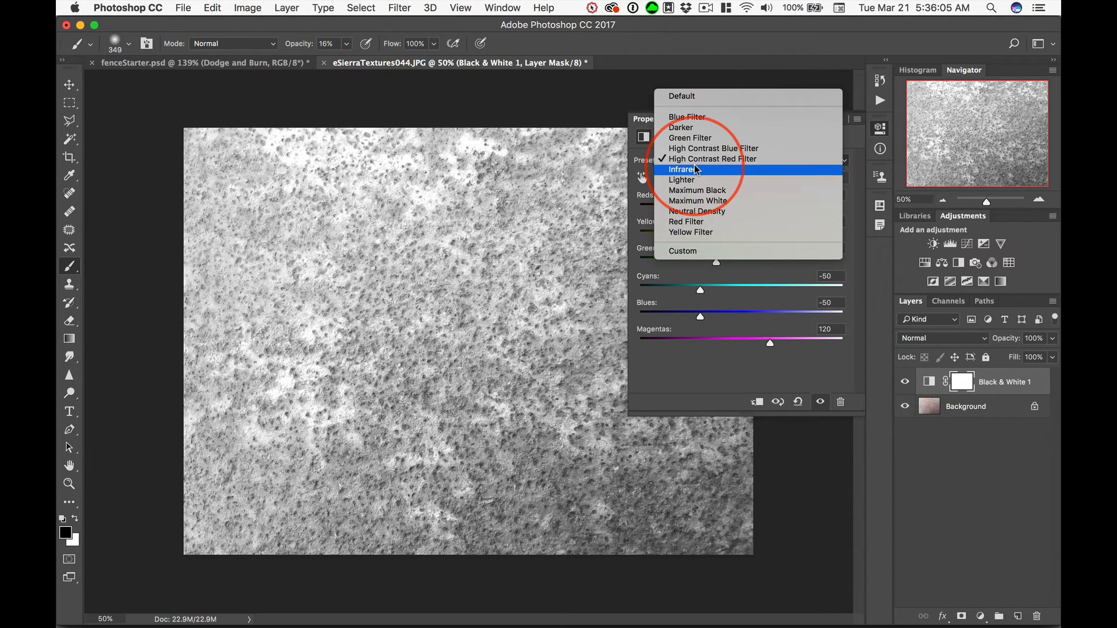
pyautogui.click(690, 117)
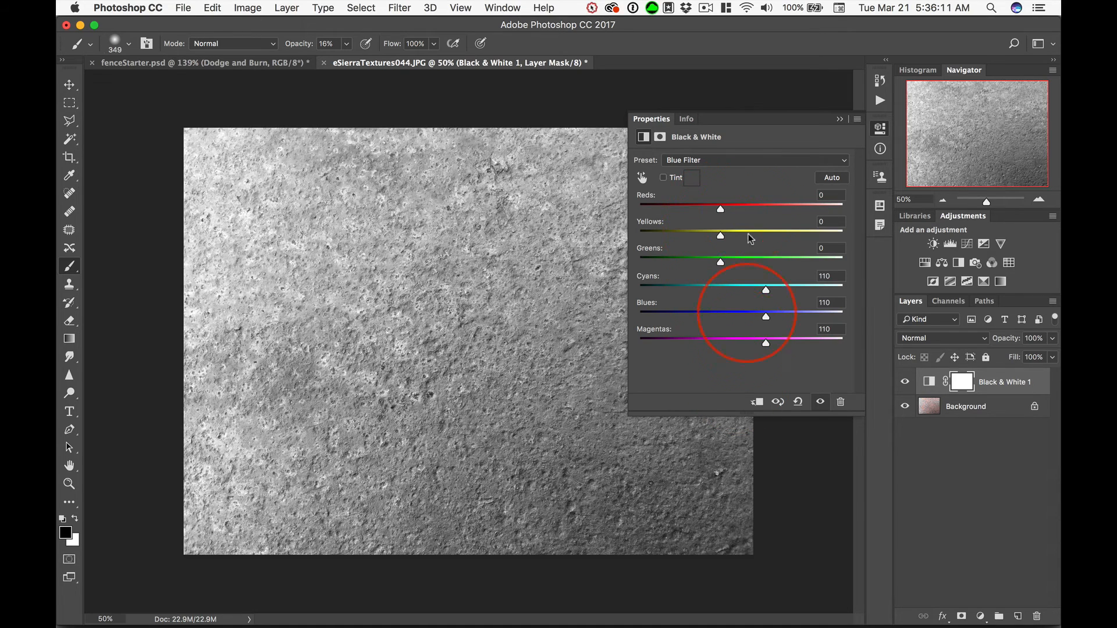
# Step: Set the Black & White adjustment's preset to Maximum Black and close its settings
pyautogui.click(707, 160)
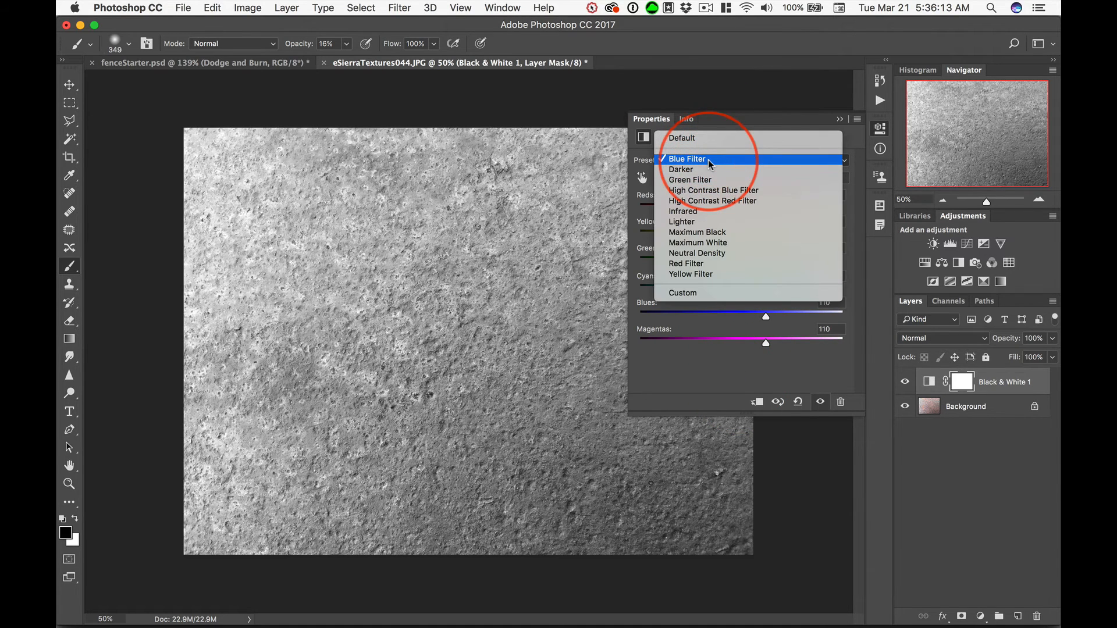
pyautogui.click(704, 233)
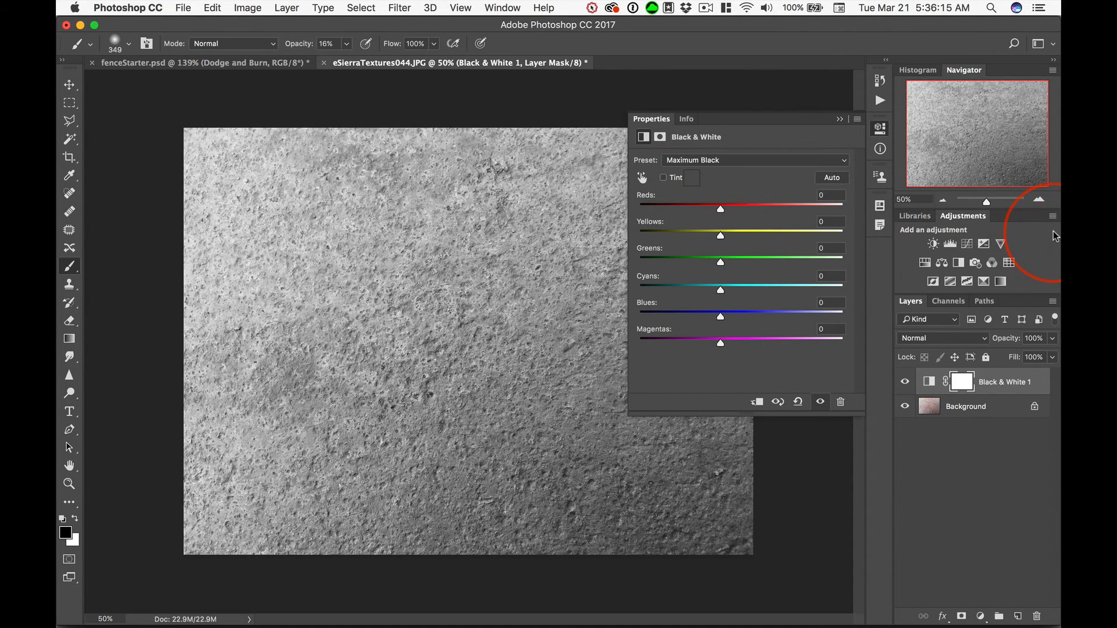
pyautogui.click(835, 120)
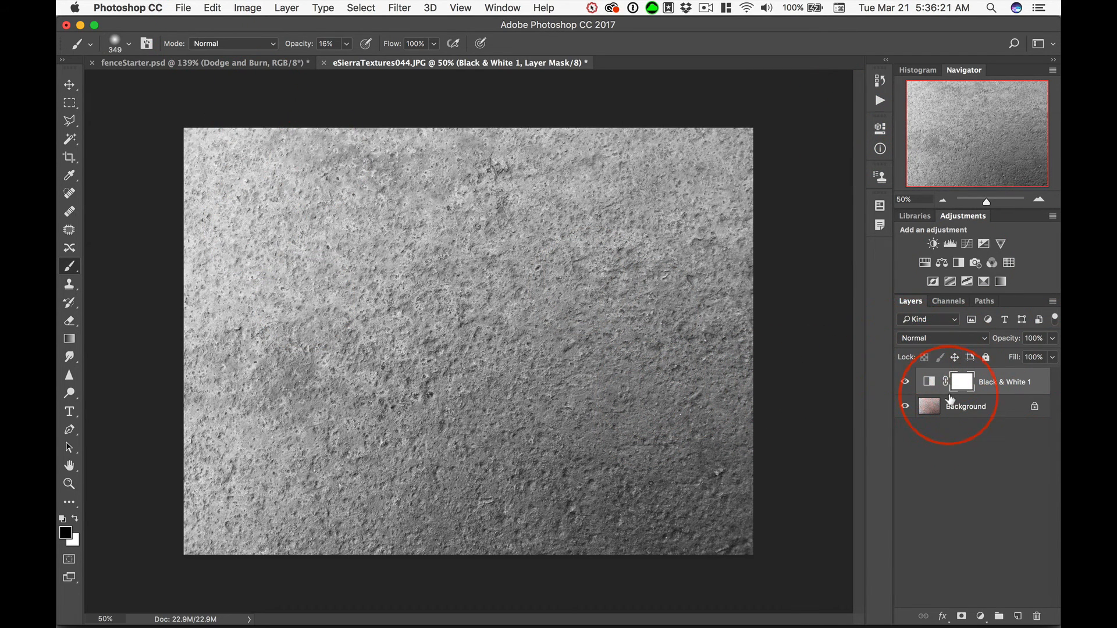
# Step: Stamp all visible layers of the rust texture into a new merged layer above the Black & White adjustment
pyautogui.press('shift')
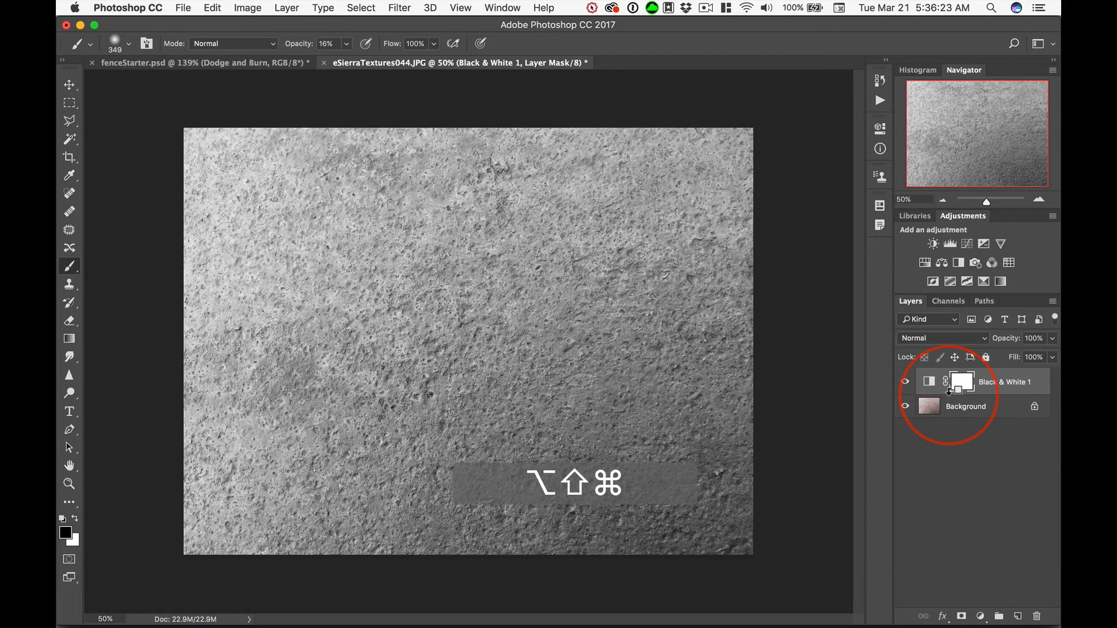
pyautogui.press('alt+shift+super+n')
pyautogui.press('alt+shift+super+e')
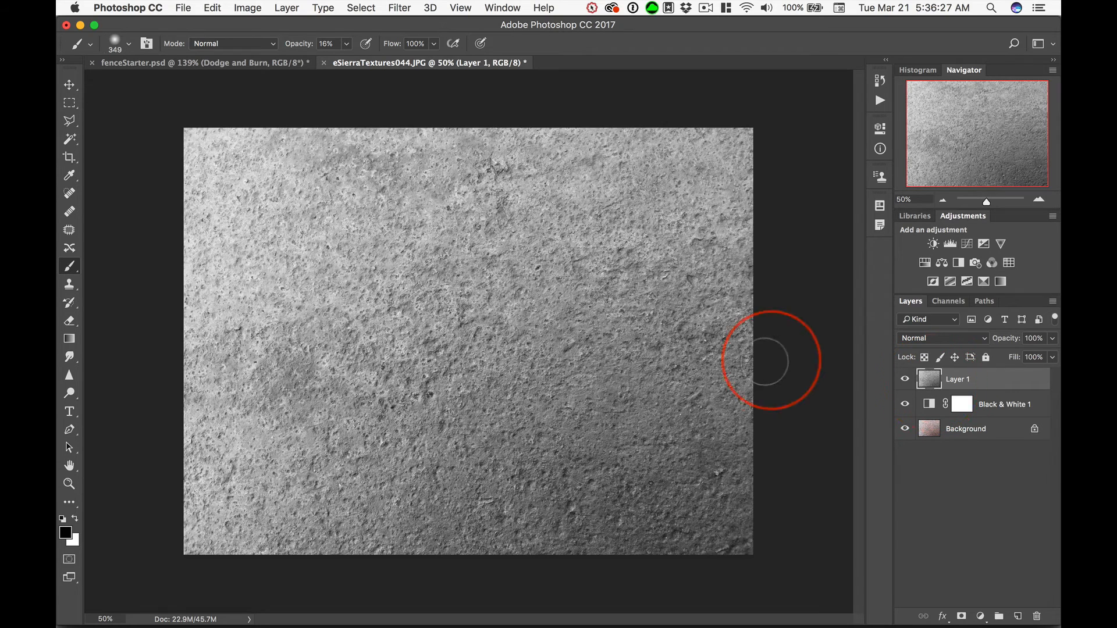
# Step: Copy the merged rust layer centred into fenceStarter.psd with the Move tool, accepting the color profile conversion
pyautogui.press('v')
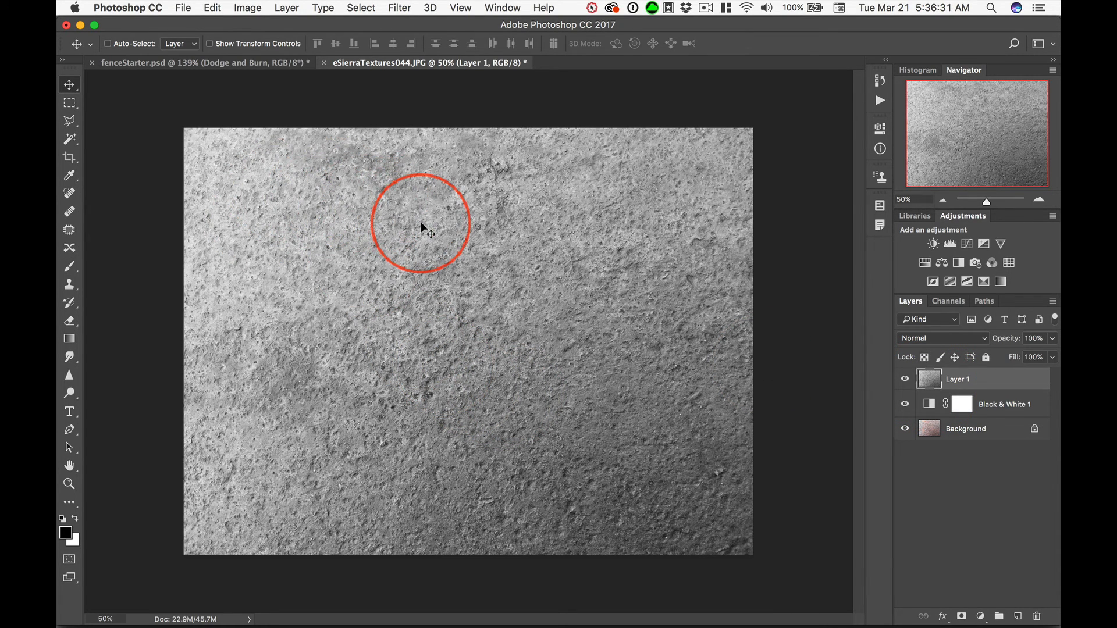
pyautogui.moveTo(421, 227); pyautogui.dragTo(493, 361)
pyautogui.press('shift')
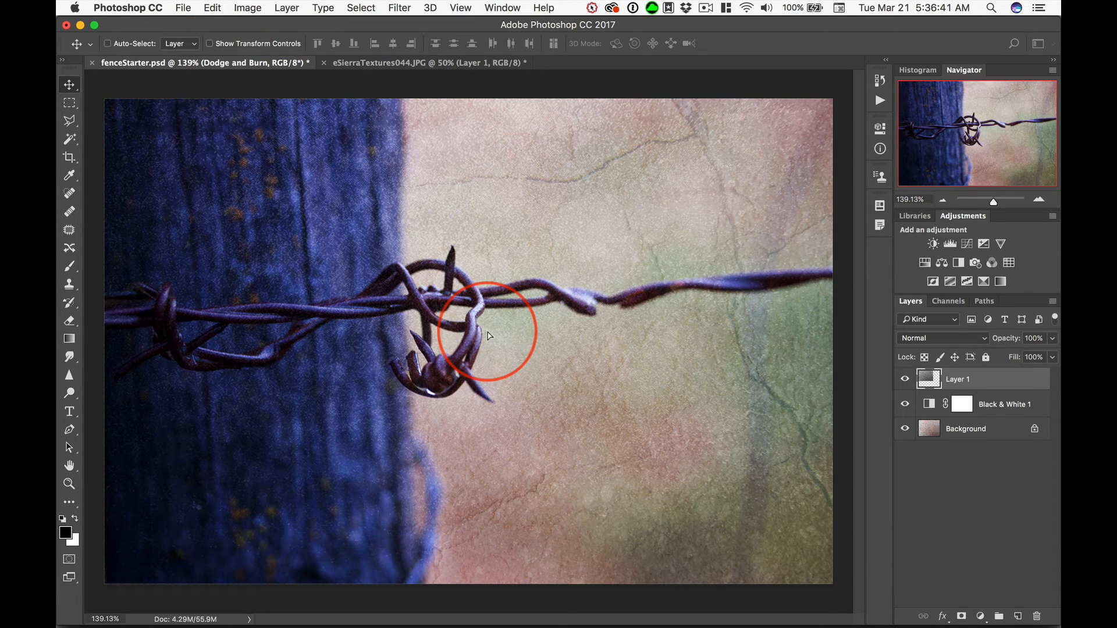
pyautogui.moveTo(488, 335); pyautogui.dragTo(487, 330)
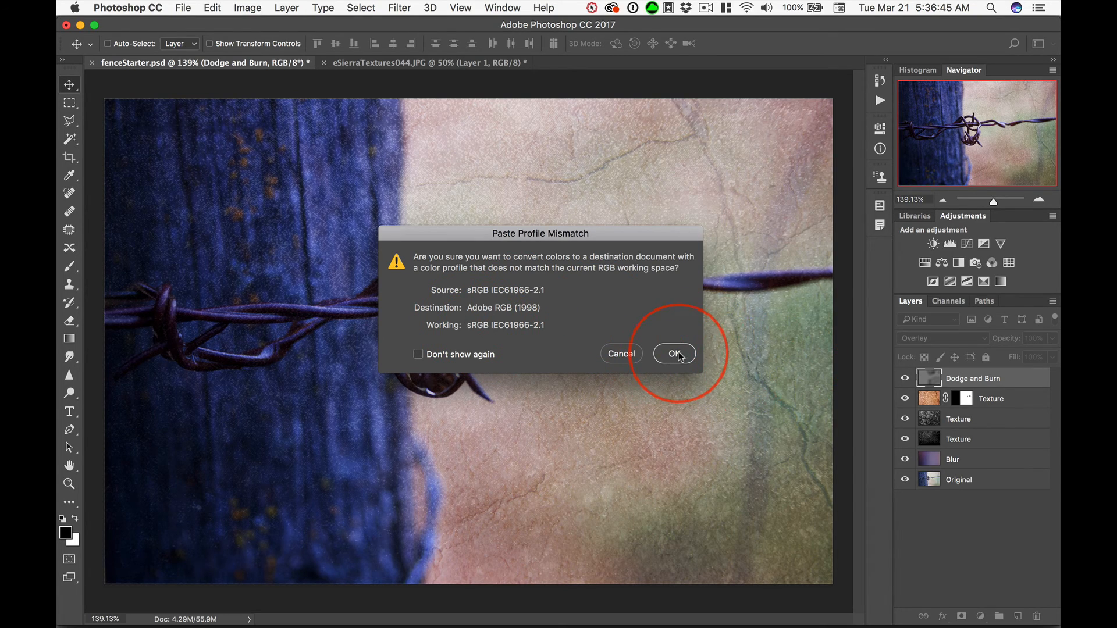
pyautogui.press('Return')
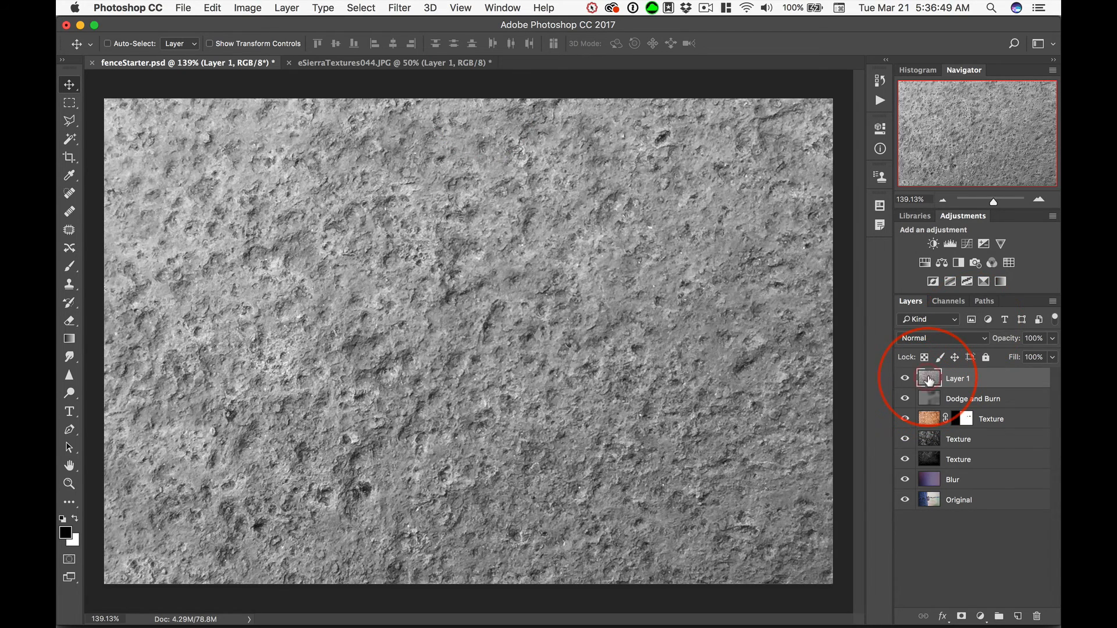
# Step: Move the rust texture layer beneath Dodge and Burn and blend it in Soft Light at 66% opacity
pyautogui.moveTo(929, 381); pyautogui.dragTo(931, 412)
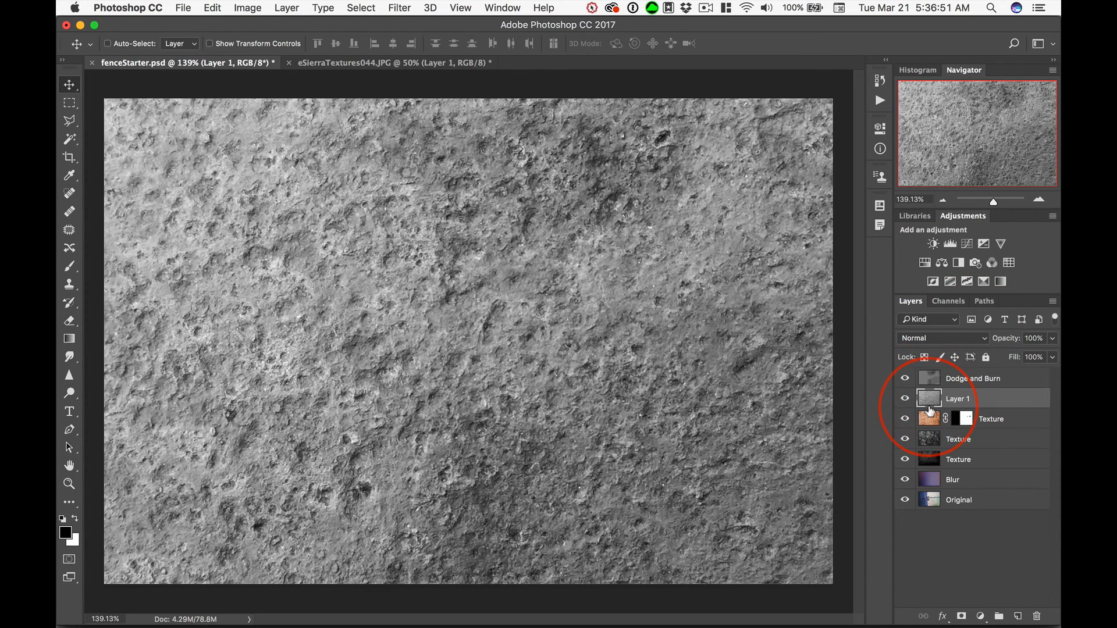
pyautogui.click(945, 340)
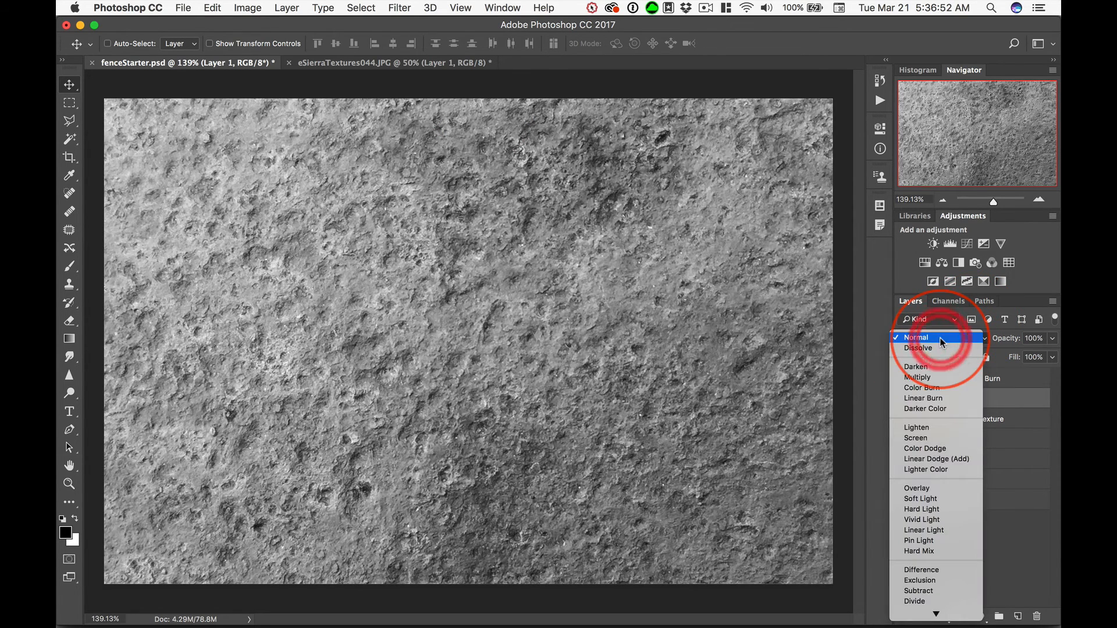
pyautogui.click(935, 501)
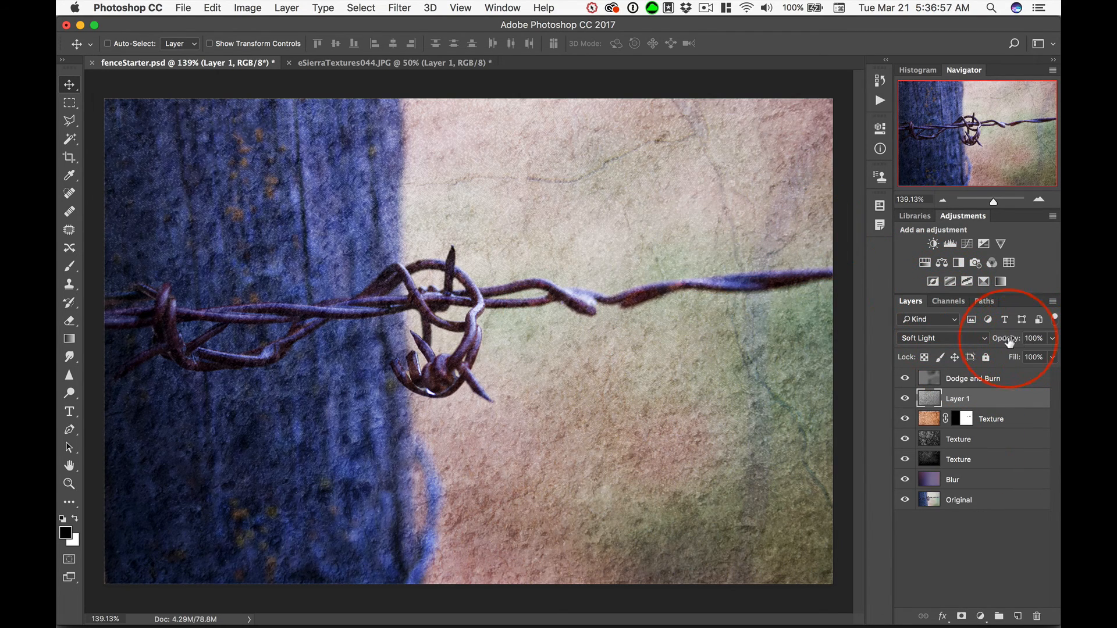
pyautogui.moveTo(1010, 343); pyautogui.dragTo(995, 345)
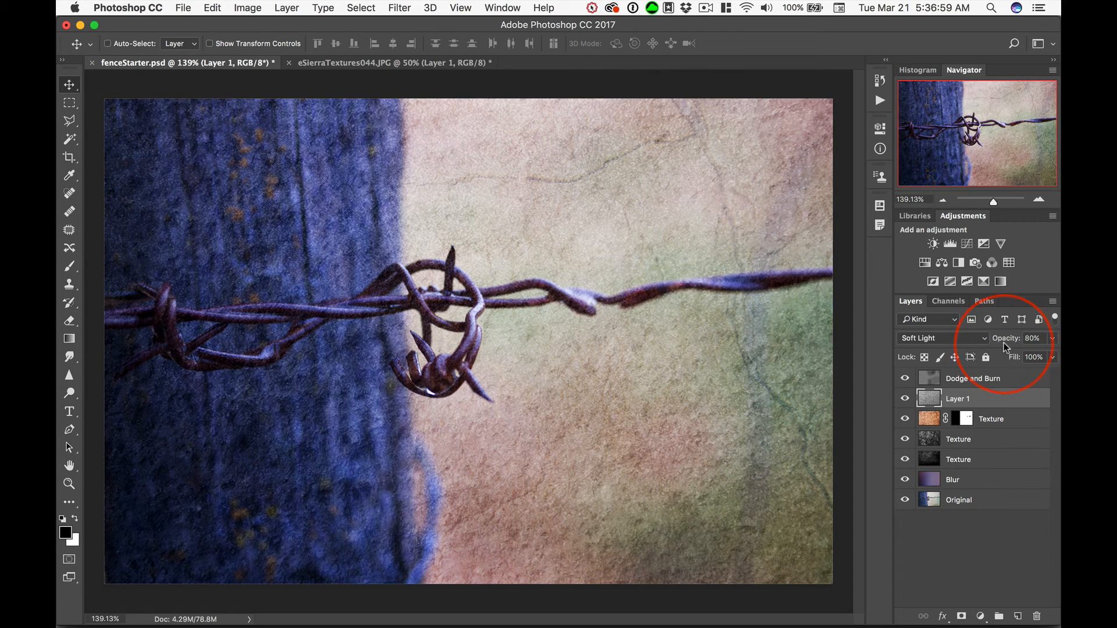
pyautogui.moveTo(1003, 343); pyautogui.dragTo(995, 343)
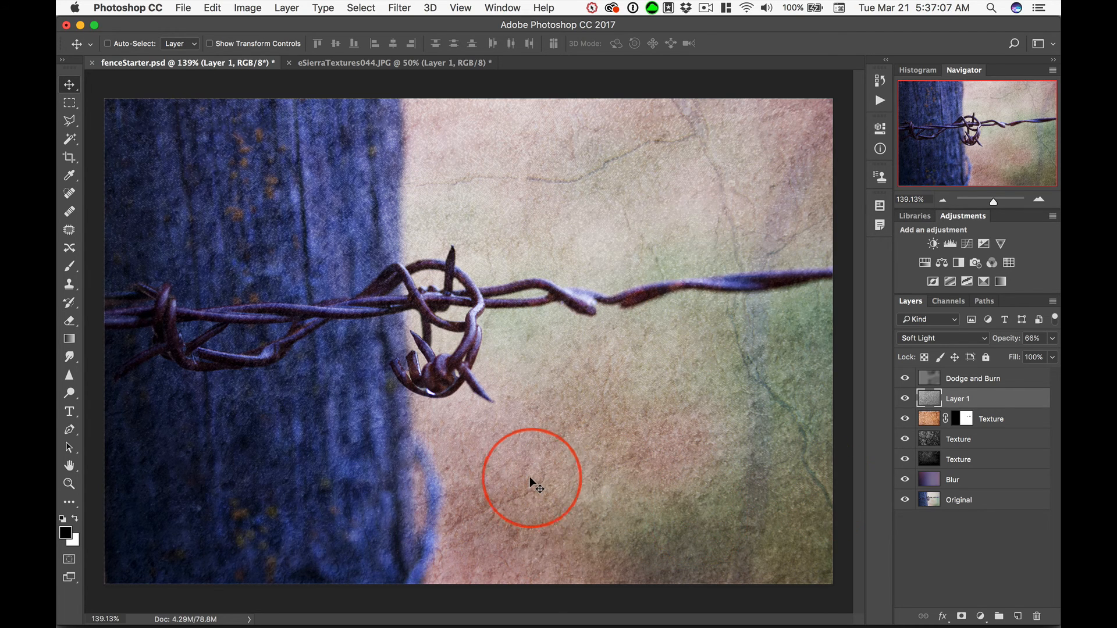
# Step: Mask the rust texture off the fence post with a short horizontal black-to-white gradient and set the layer's opacity to 55%
pyautogui.click(962, 617)
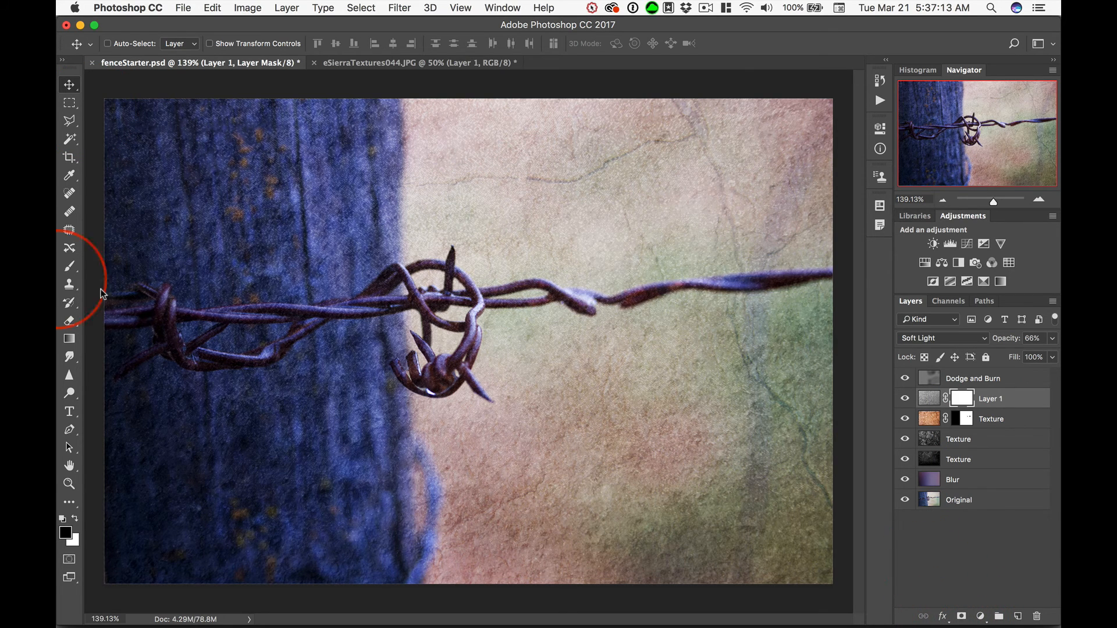
pyautogui.click(70, 338)
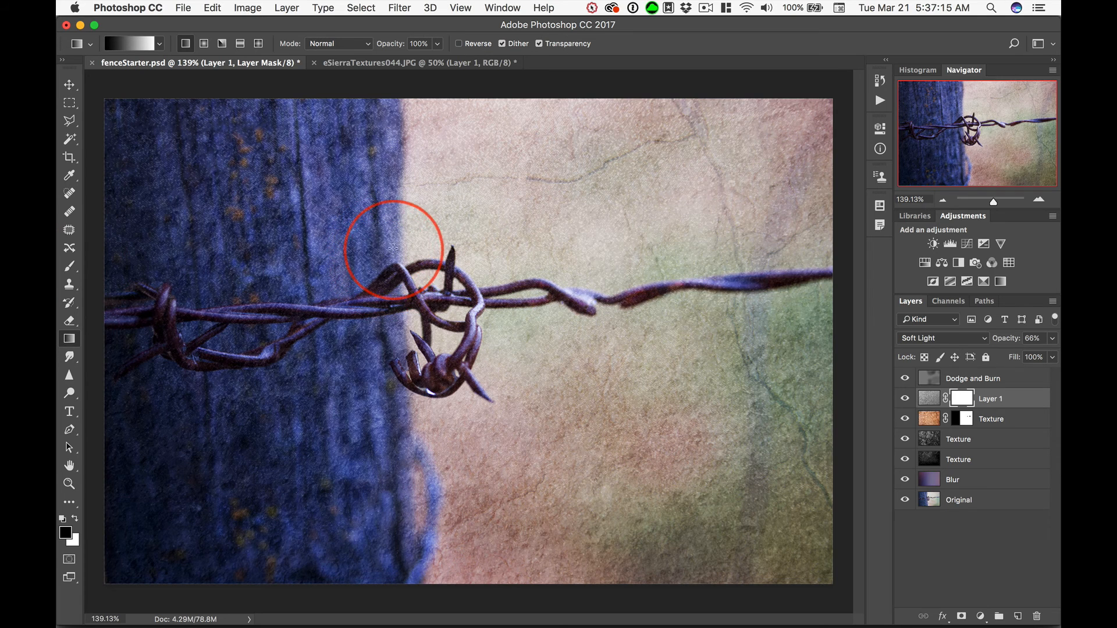
pyautogui.moveTo(387, 245); pyautogui.dragTo(408, 244)
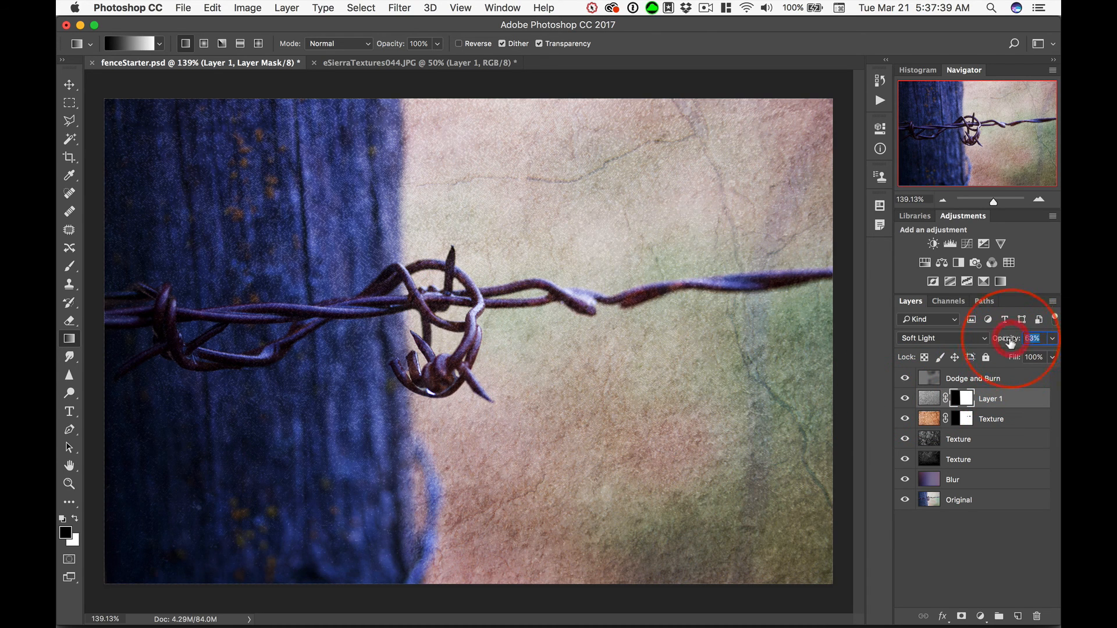
pyautogui.moveTo(1011, 344); pyautogui.dragTo(1006, 346)
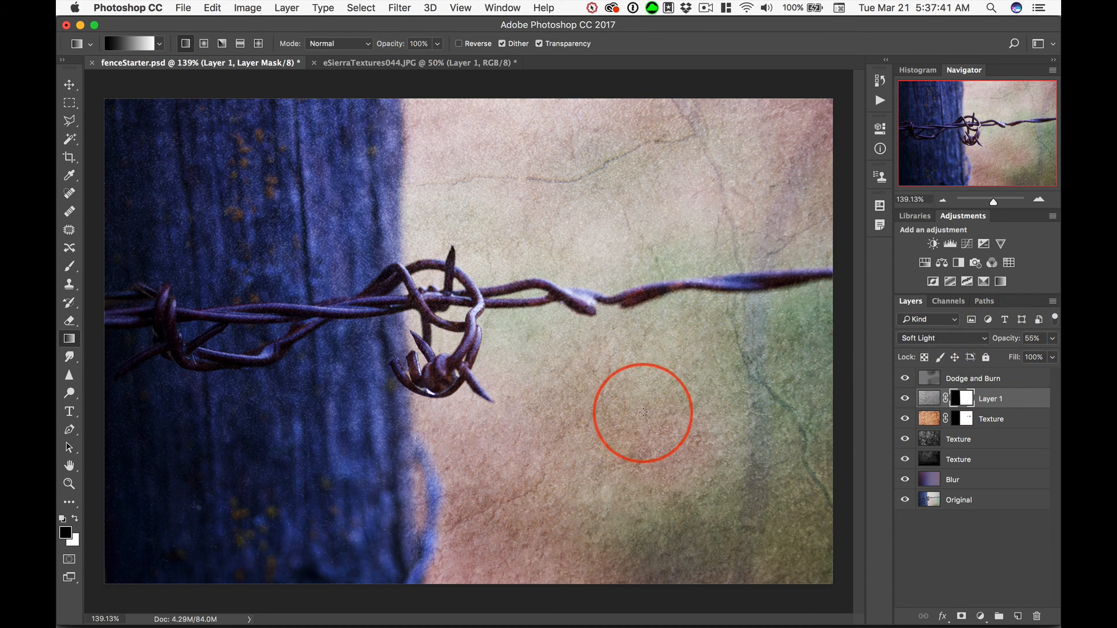